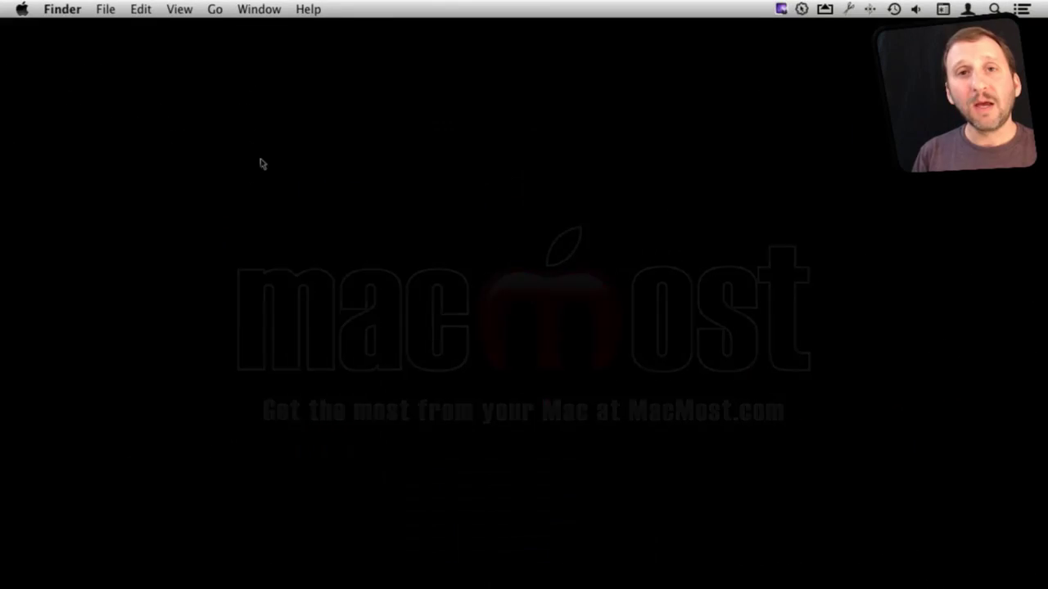
Open a new Finder window showing the Applications folder
{"action": "mouse_move", "coordinate": [358, 565]}
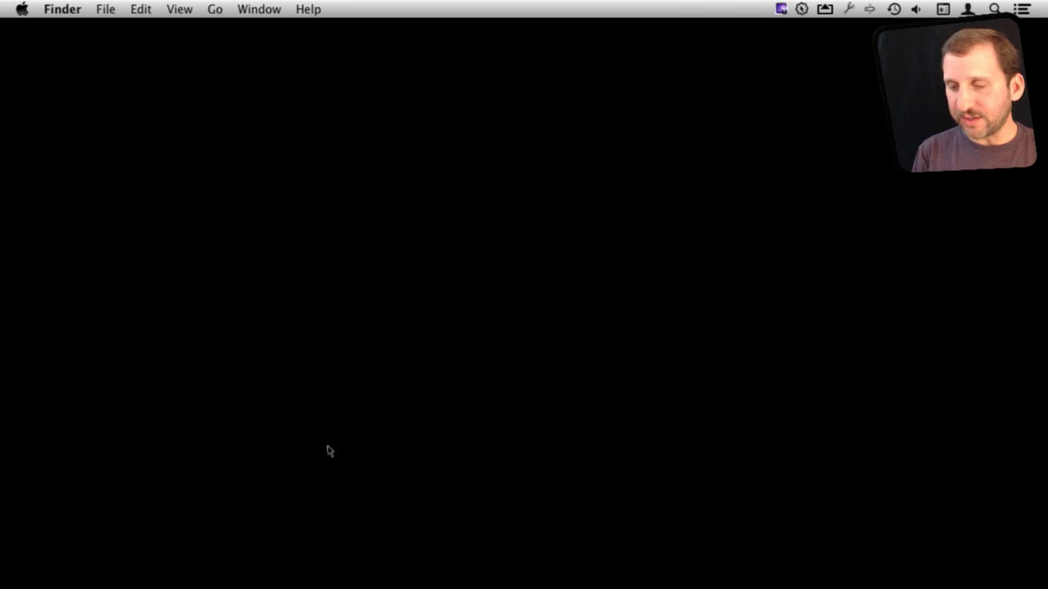
{"action": "key", "text": "ctrl+F2"}
{"action": "key", "text": "Right"}
{"action": "key", "text": "Down"}
{"action": "key", "text": "Return"}
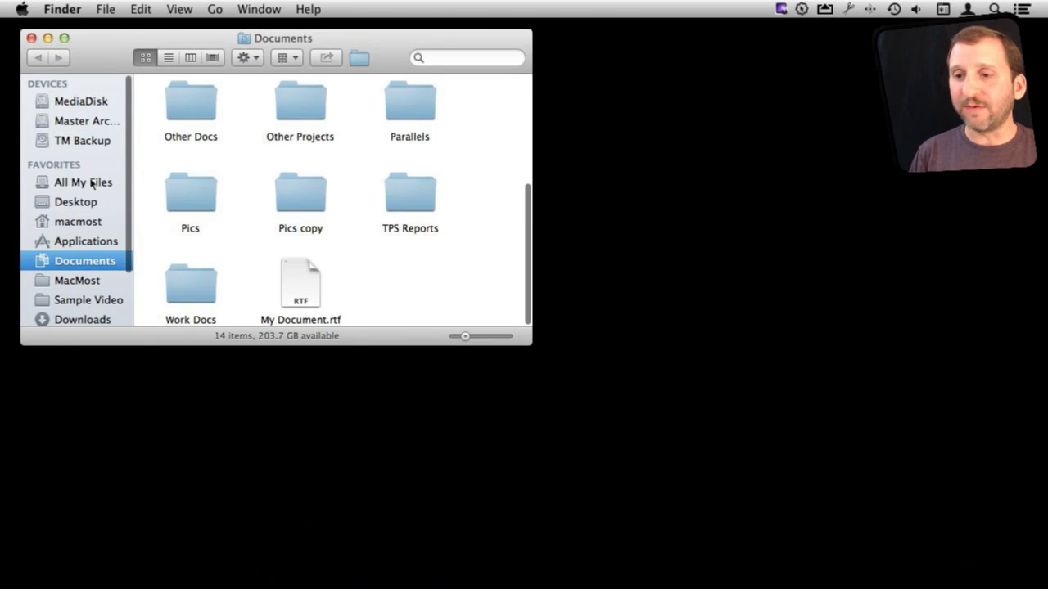
{"action": "left_click", "coordinate": [95, 243]}
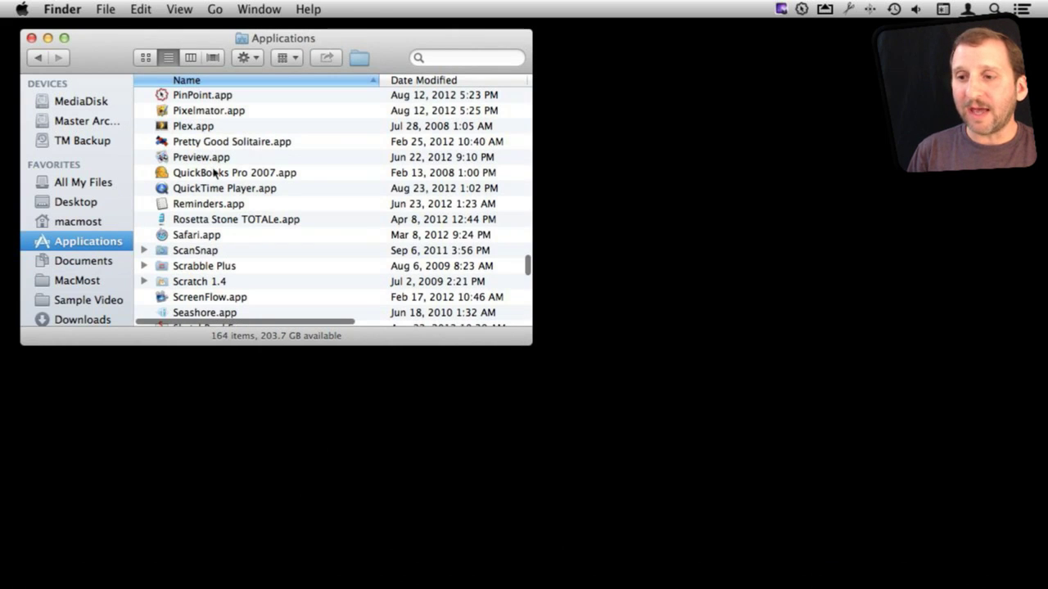
Drag Gold Strike.app into the Dock, then close the Applications window
{"action": "scroll", "coordinate": [177, 160], "scroll_direction": "up", "scroll_amount": 5}
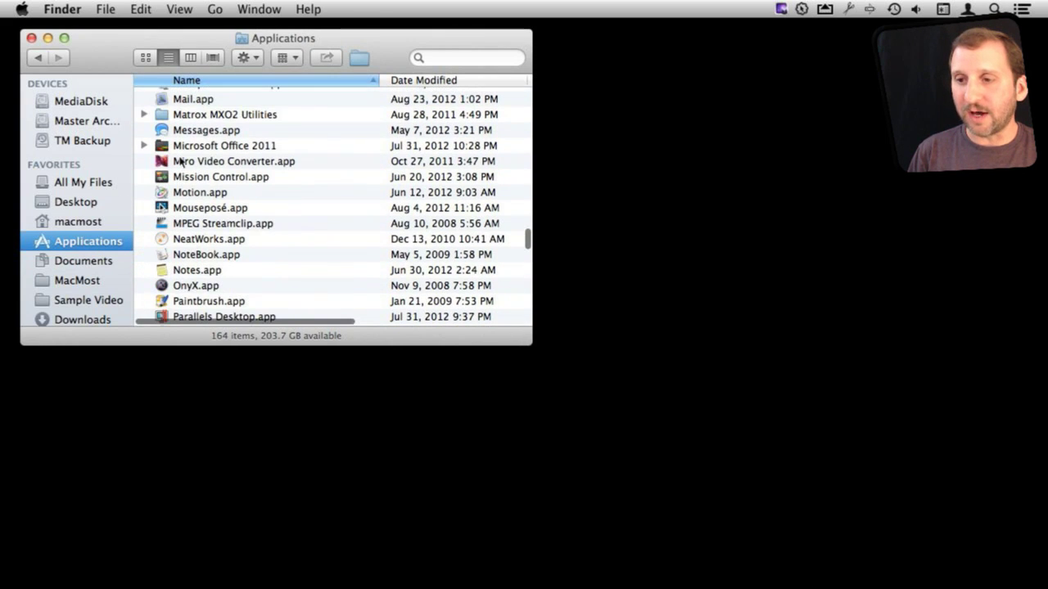
{"action": "scroll", "coordinate": [180, 161], "scroll_direction": "up", "scroll_amount": 2}
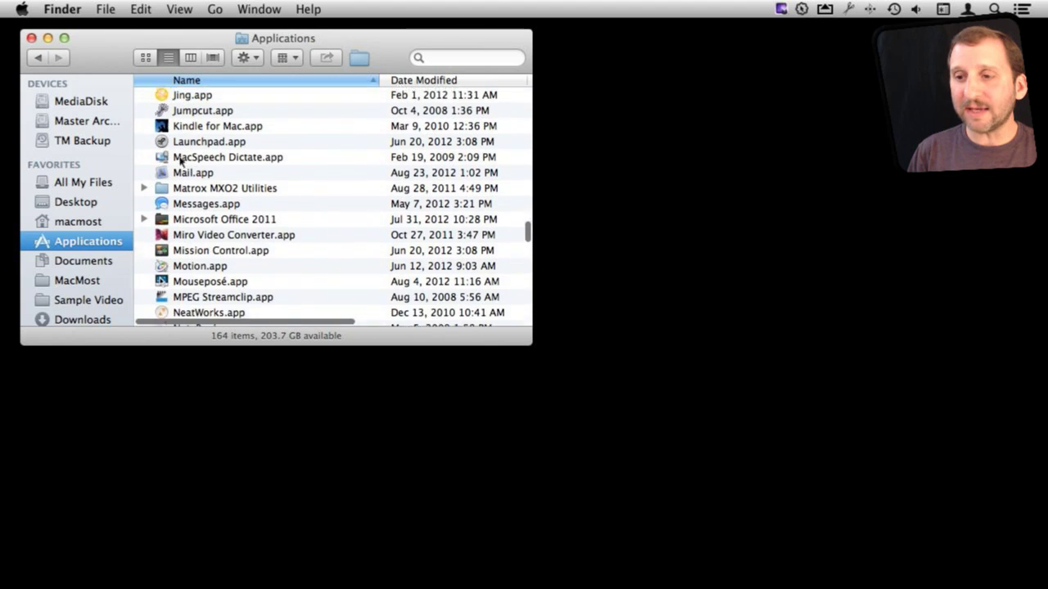
{"action": "scroll", "coordinate": [180, 161], "scroll_direction": "up", "scroll_amount": 2}
{"action": "scroll", "coordinate": [180, 161], "scroll_direction": "up", "scroll_amount": 2}
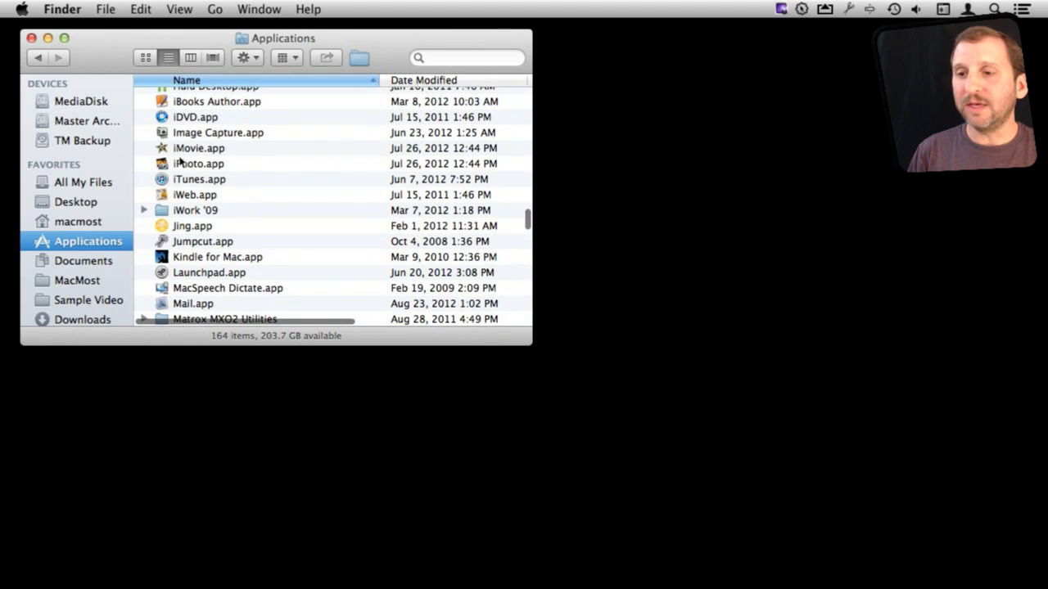
{"action": "scroll", "coordinate": [180, 161], "scroll_direction": "up", "scroll_amount": 3}
{"action": "scroll", "coordinate": [160, 174], "scroll_direction": "up", "scroll_amount": 1}
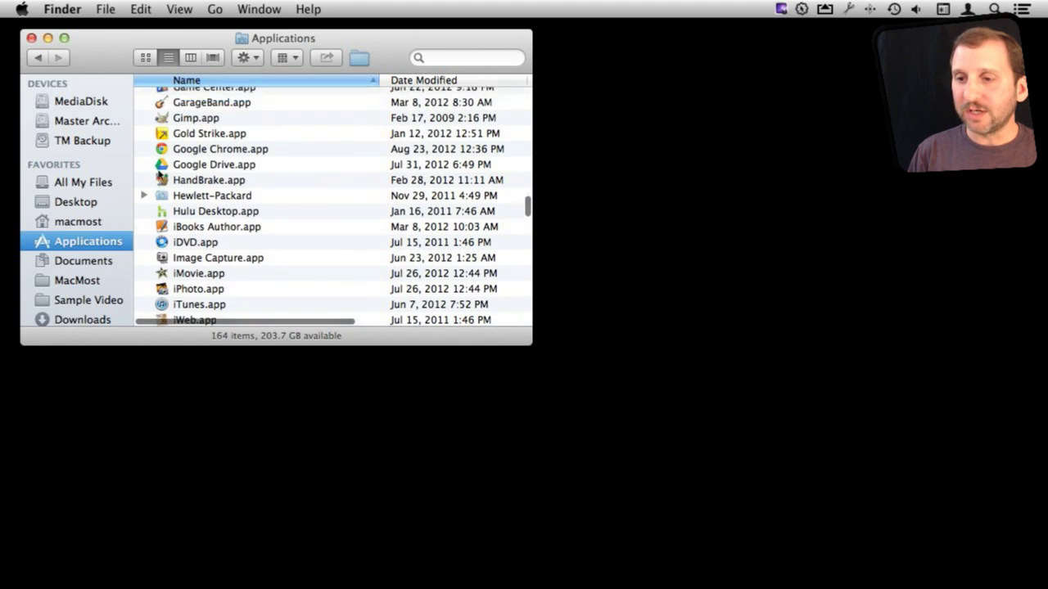
{"action": "scroll", "coordinate": [160, 174], "scroll_direction": "up", "scroll_amount": 3}
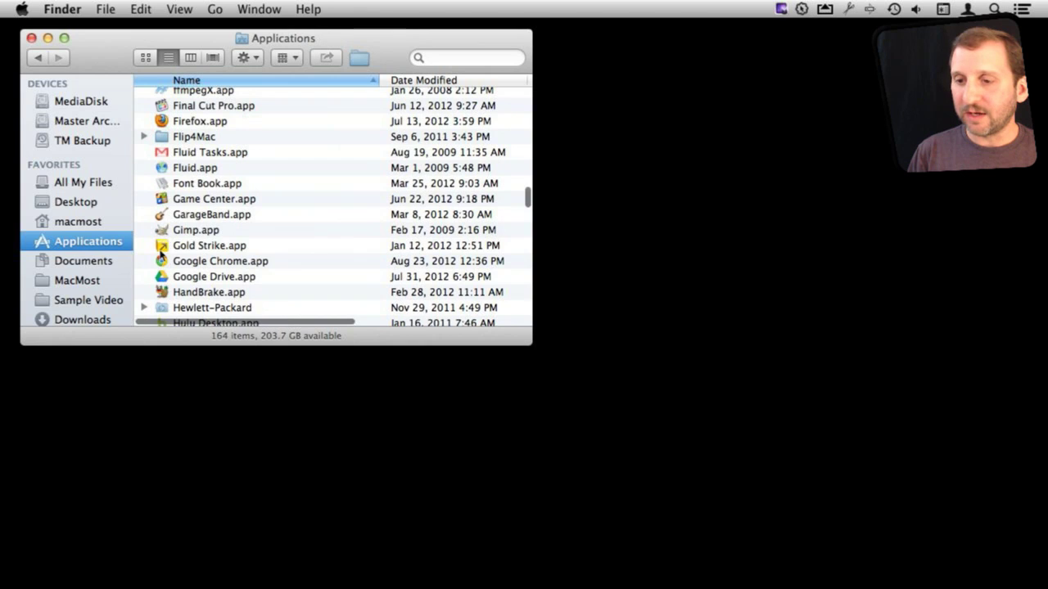
{"action": "left_click_drag", "start_coordinate": [161, 255], "coordinate": [383, 573]}
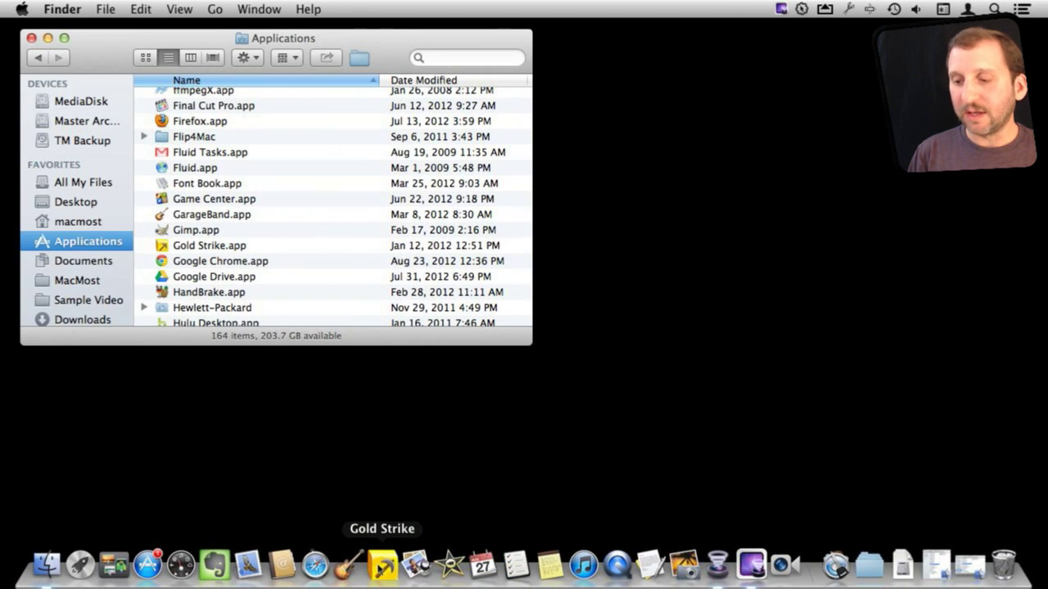
{"action": "left_click", "coordinate": [31, 37]}
{"action": "mouse_move", "coordinate": [382, 568]}
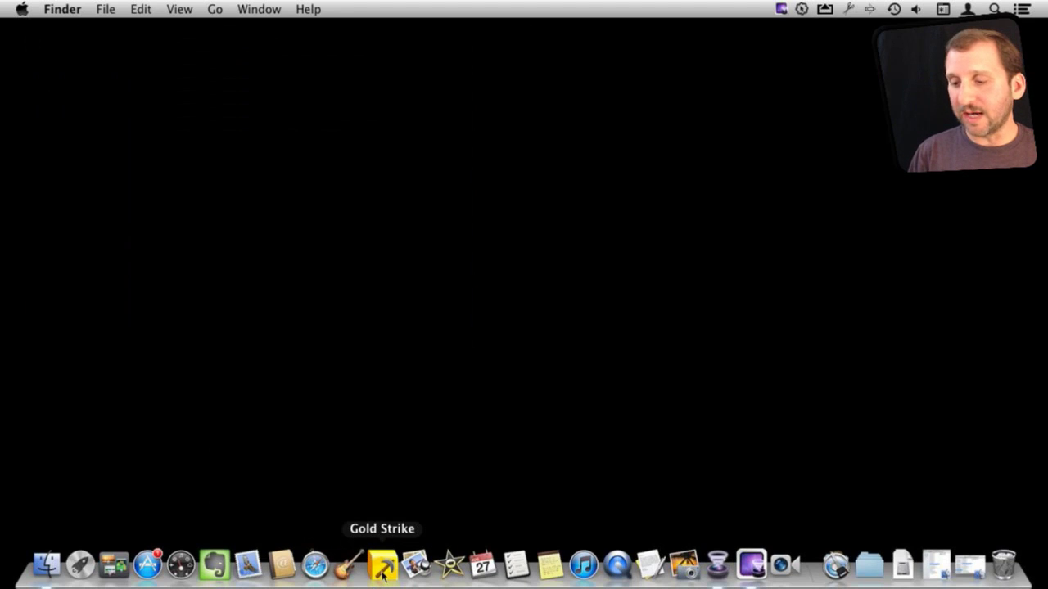
Drag Gold Strike out of the Dock, then switch to TextEdit's My Document.rtf window
{"action": "mouse_move", "coordinate": [389, 576]}
{"action": "left_mouse_down"}
{"action": "mouse_move", "coordinate": [290, 565]}
{"action": "mouse_move", "coordinate": [432, 563]}
{"action": "mouse_move", "coordinate": [365, 565]}
{"action": "mouse_move", "coordinate": [382, 570]}
{"action": "left_mouse_up"}
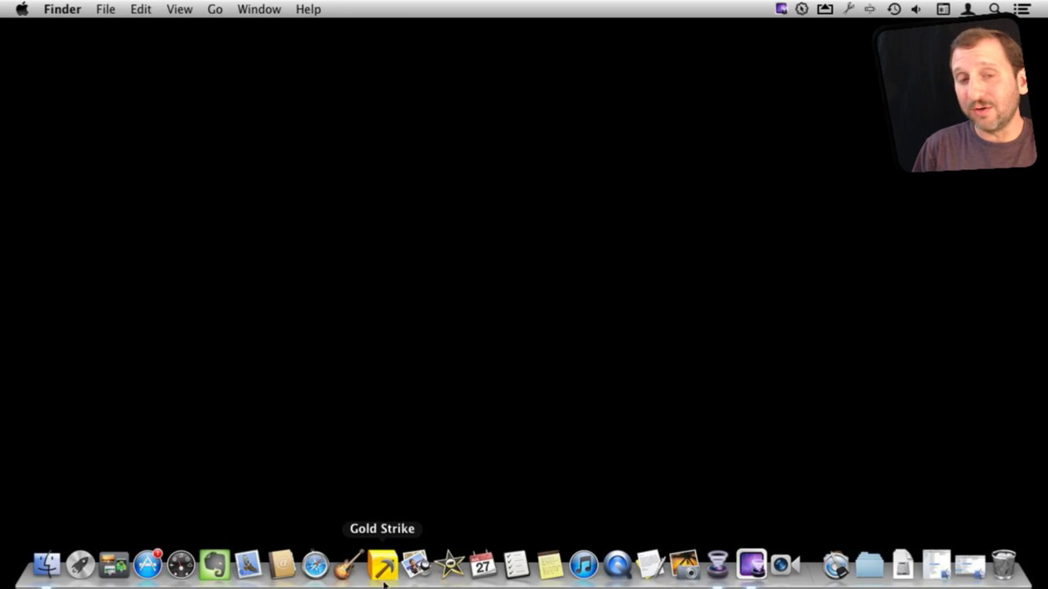
{"action": "left_click_drag", "start_coordinate": [385, 577], "coordinate": [390, 302]}
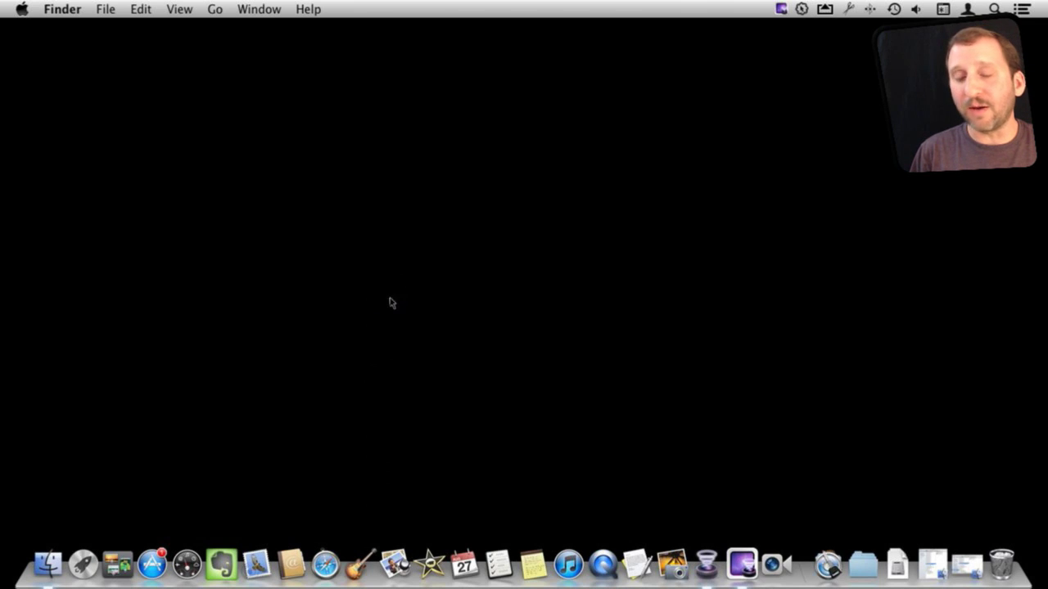
{"action": "key", "text": "alt+super+d"}
{"action": "mouse_move", "coordinate": [394, 583]}
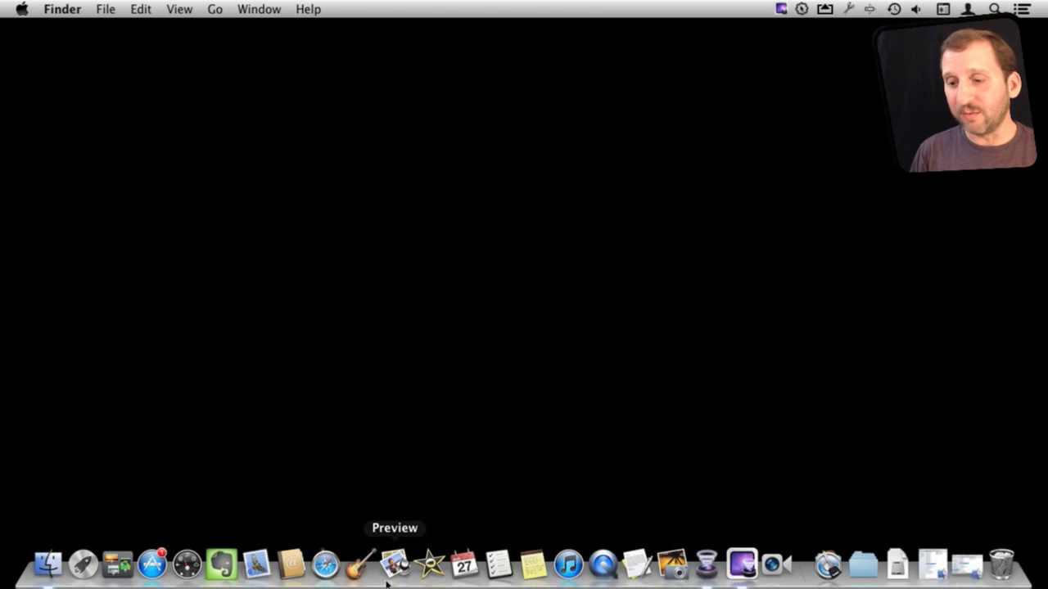
{"action": "key", "text": "super+Tab"}
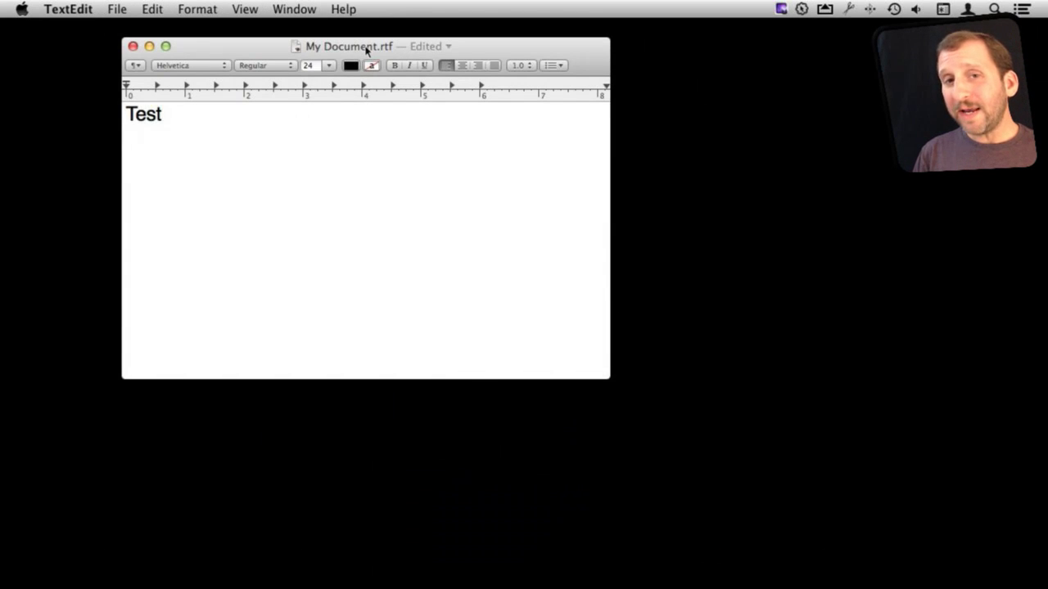
Place TextEdit's Dock icon beside GarageBand and quit TextEdit
{"action": "mouse_move", "coordinate": [587, 564]}
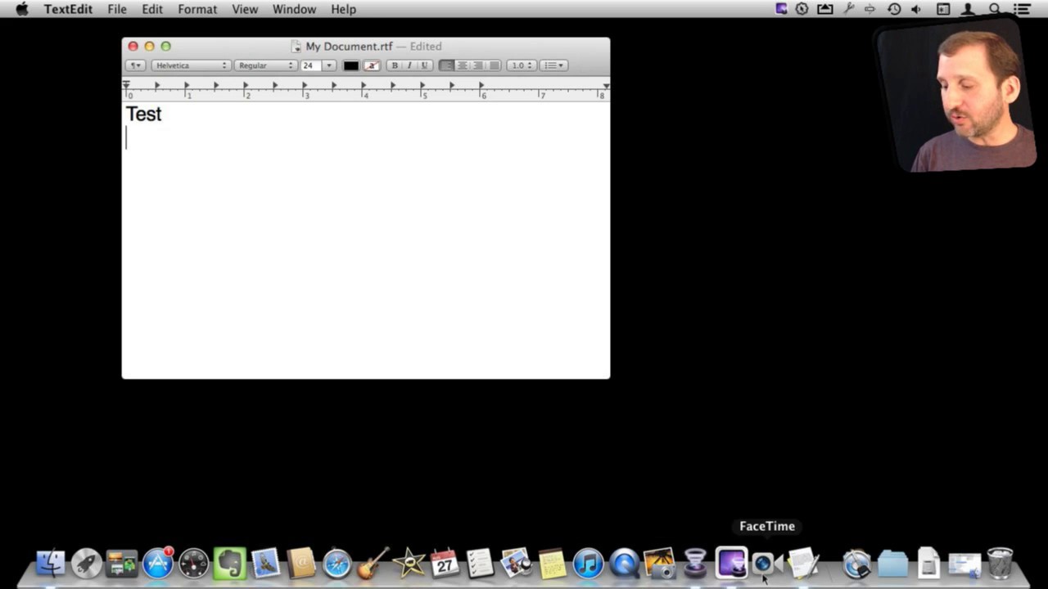
{"action": "left_click_drag", "start_coordinate": [804, 571], "coordinate": [406, 567]}
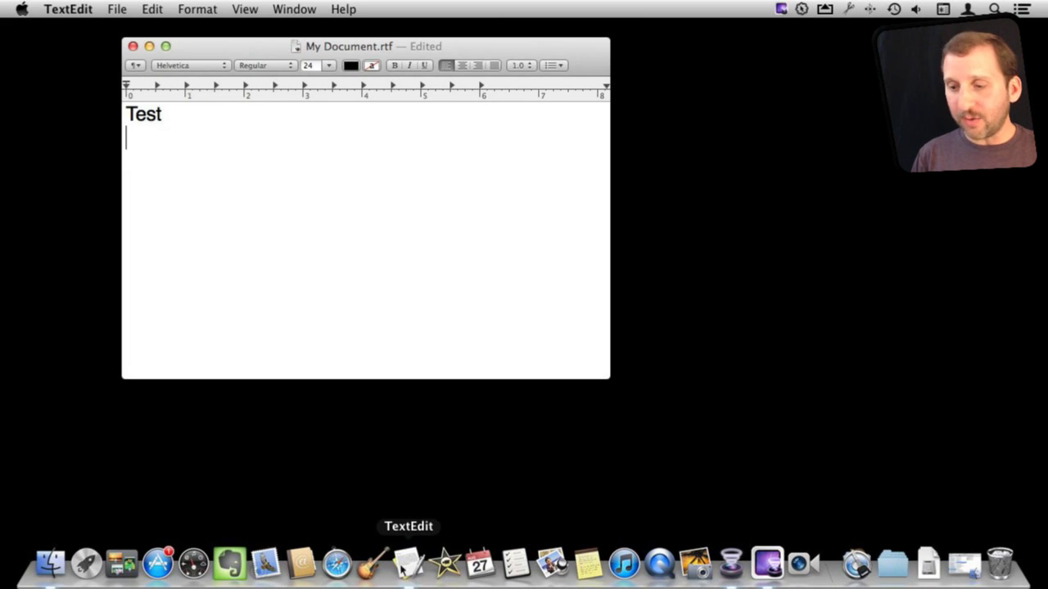
{"action": "key", "text": "cmd+q"}
{"action": "mouse_move", "coordinate": [479, 579]}
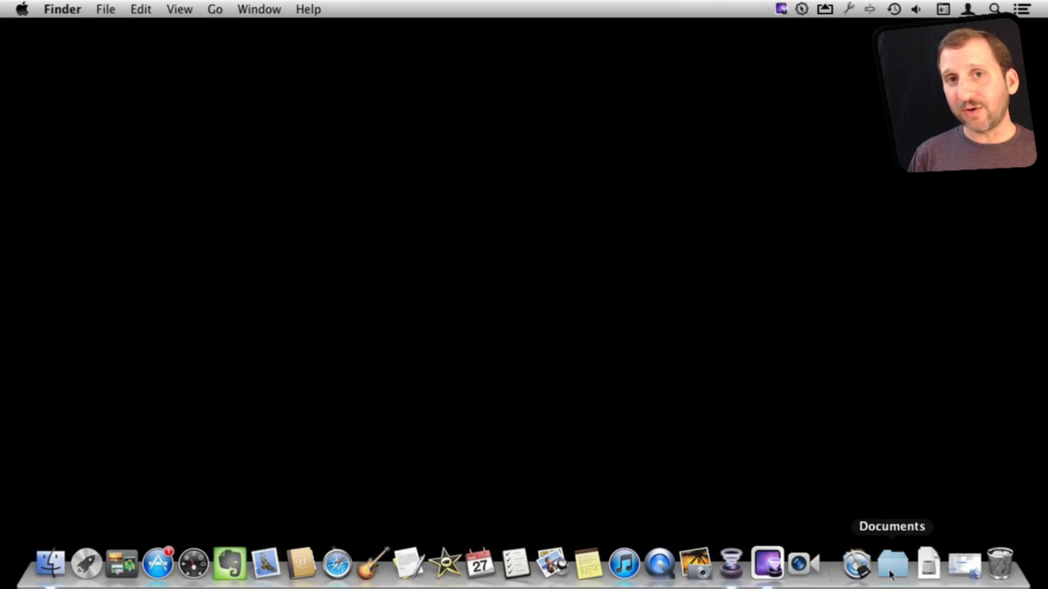
{"action": "mouse_move", "coordinate": [891, 573]}
{"action": "left_mouse_down"}
{"action": "mouse_move", "coordinate": [864, 237]}
{"action": "mouse_move", "coordinate": [918, 485]}
{"action": "mouse_move", "coordinate": [896, 565]}
{"action": "left_mouse_up"}
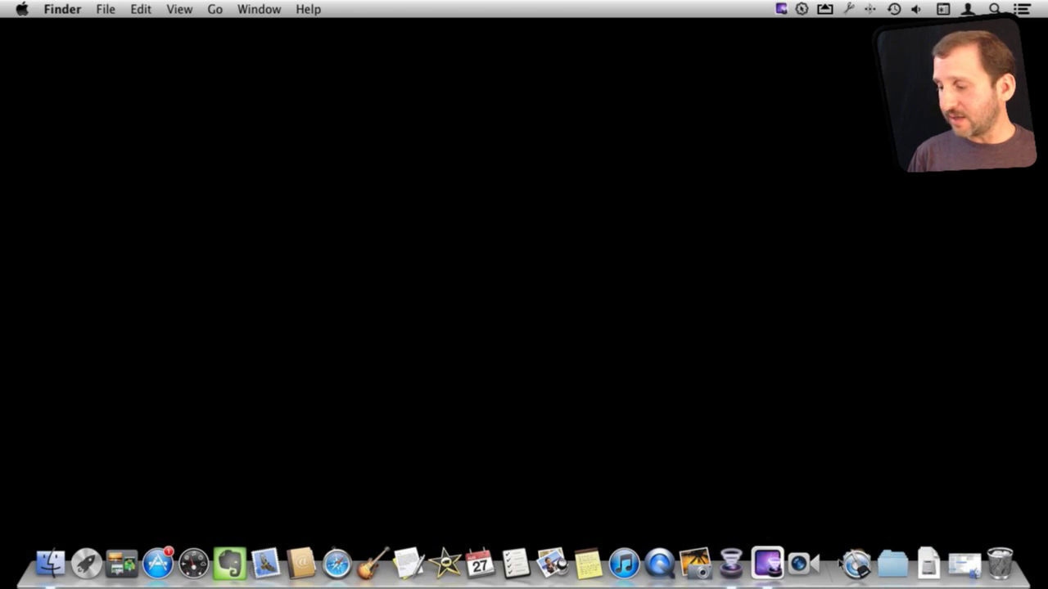
{"action": "left_click", "coordinate": [892, 565]}
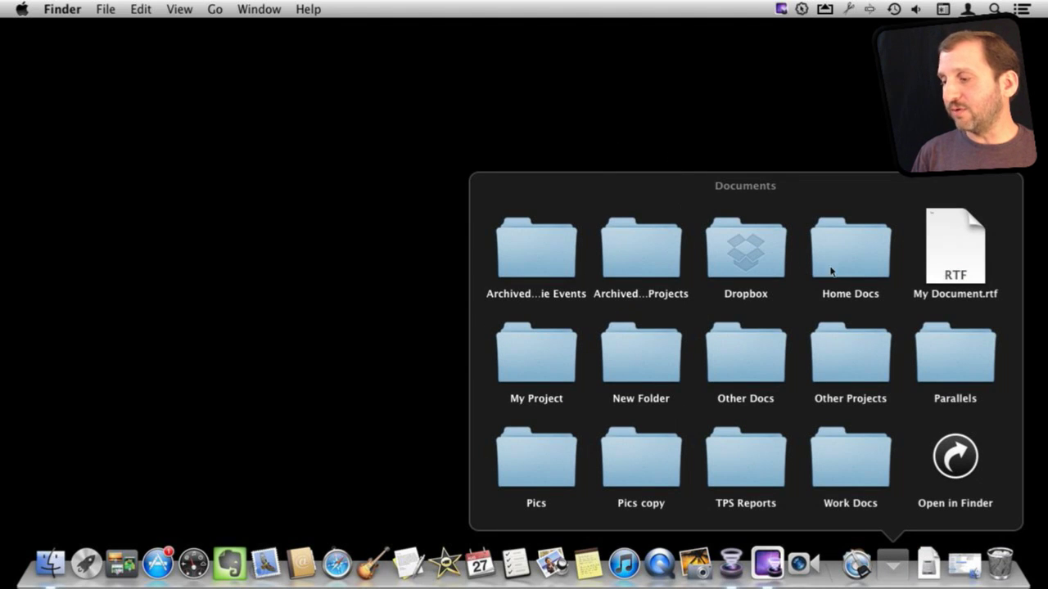
{"action": "left_click", "coordinate": [816, 169]}
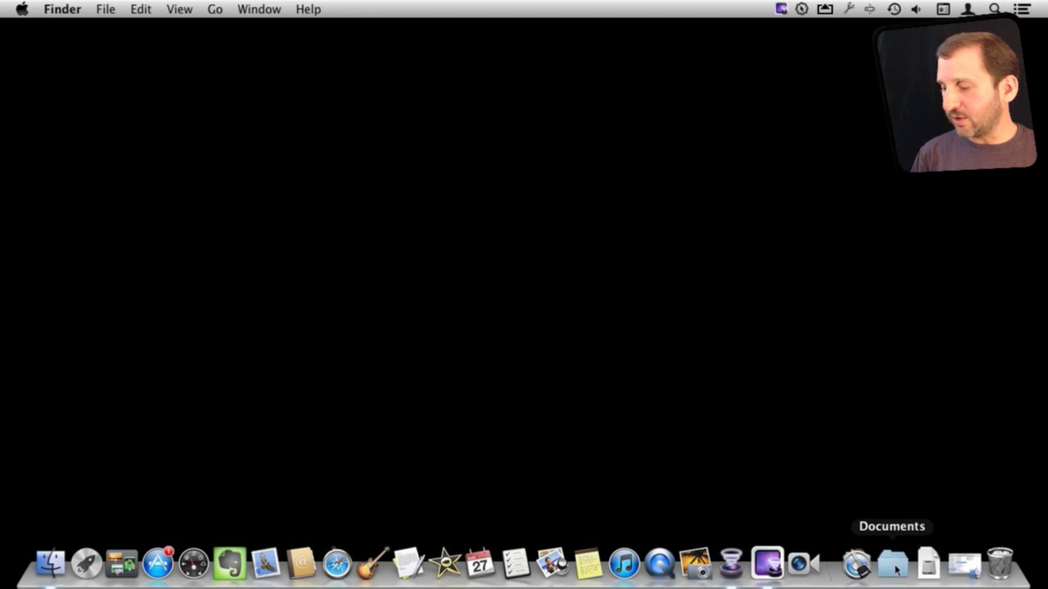
{"action": "right_click", "coordinate": [896, 568]}
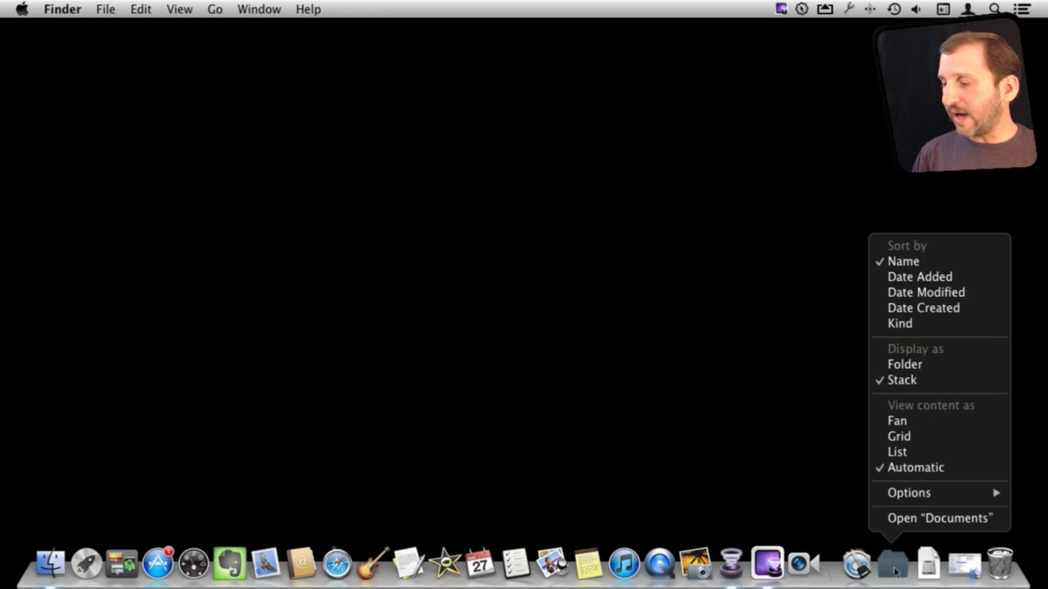
Show the Documents stack as a list, browse My Project, Media, Photos and Work Docs, then close it
{"action": "left_click", "coordinate": [897, 452]}
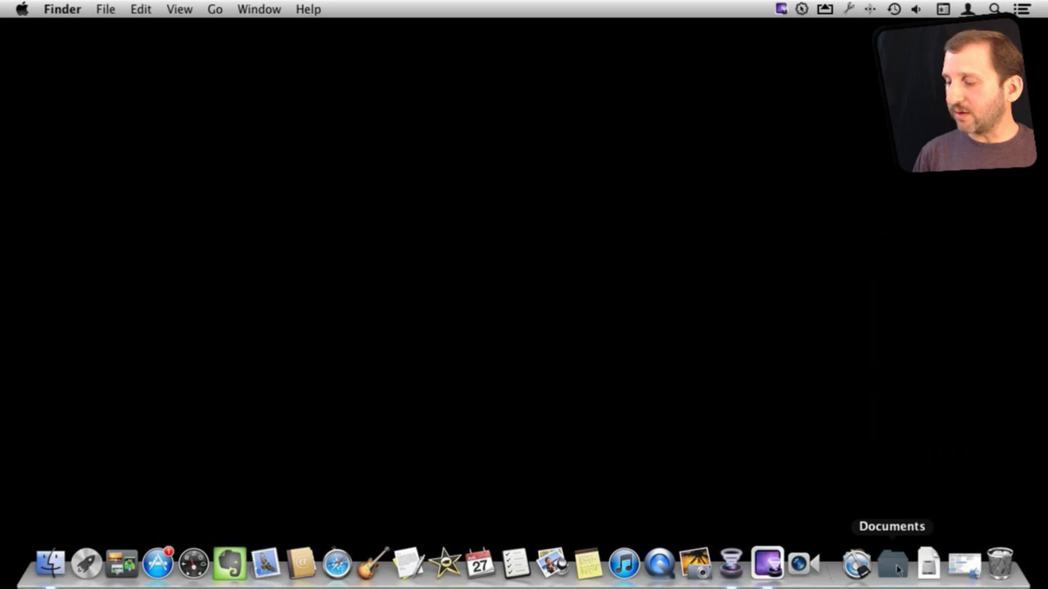
{"action": "left_click", "coordinate": [892, 563]}
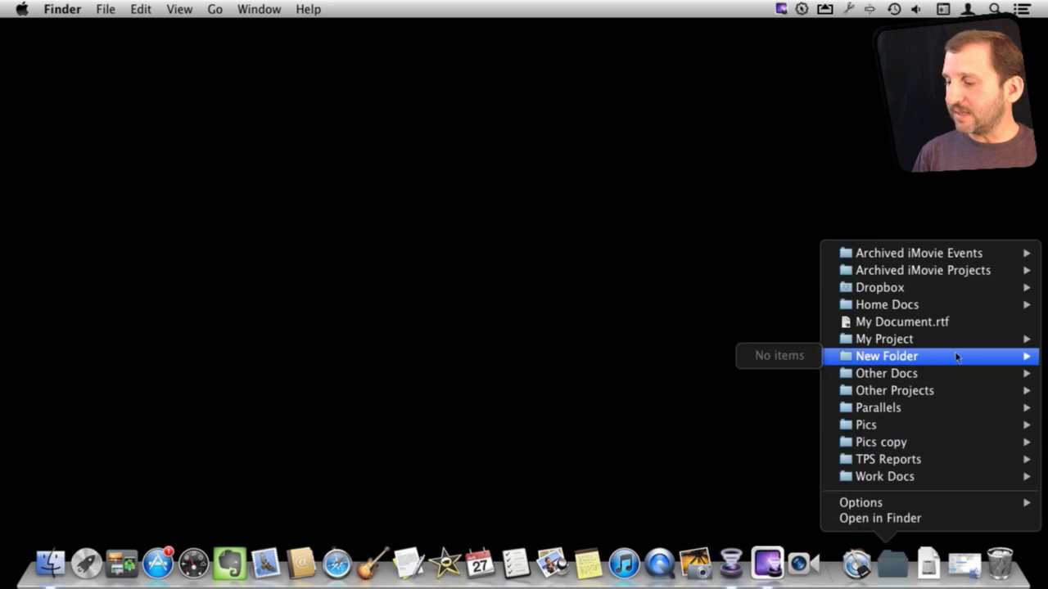
{"action": "mouse_move", "coordinate": [956, 348]}
{"action": "mouse_move", "coordinate": [778, 340]}
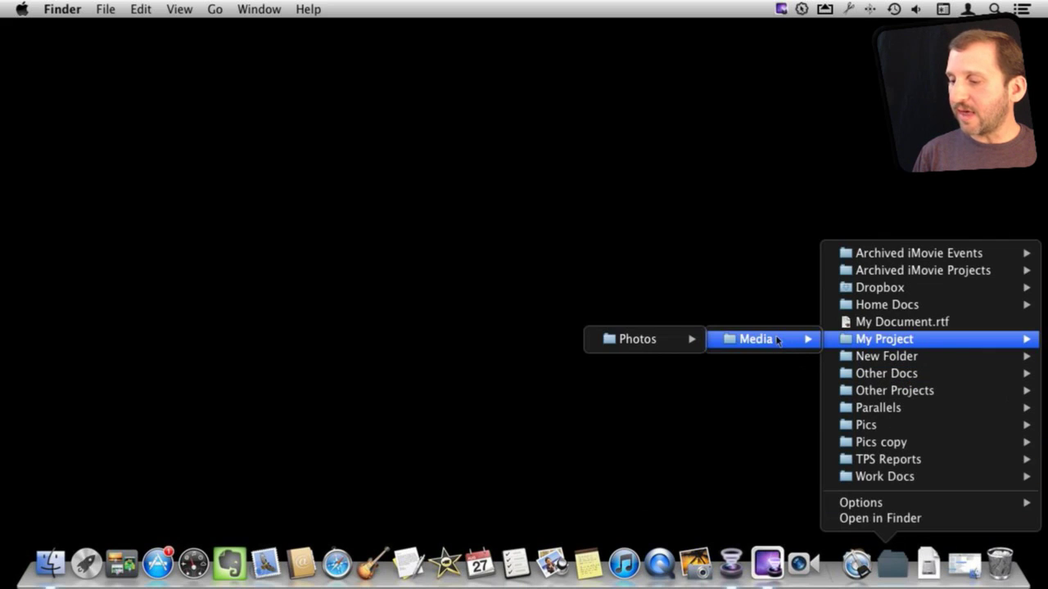
{"action": "mouse_move", "coordinate": [667, 347]}
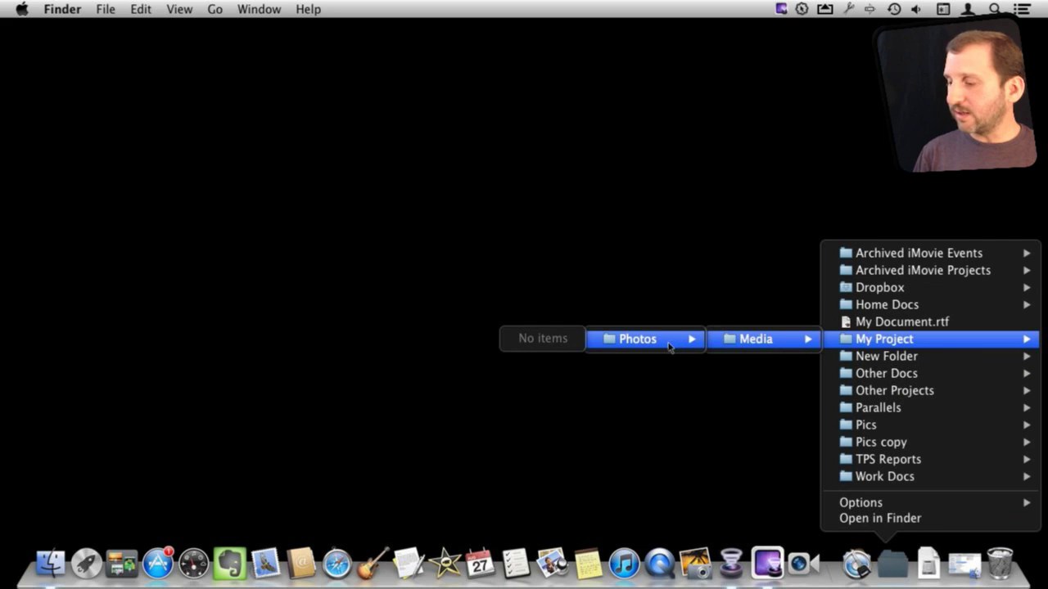
{"action": "mouse_move", "coordinate": [847, 486]}
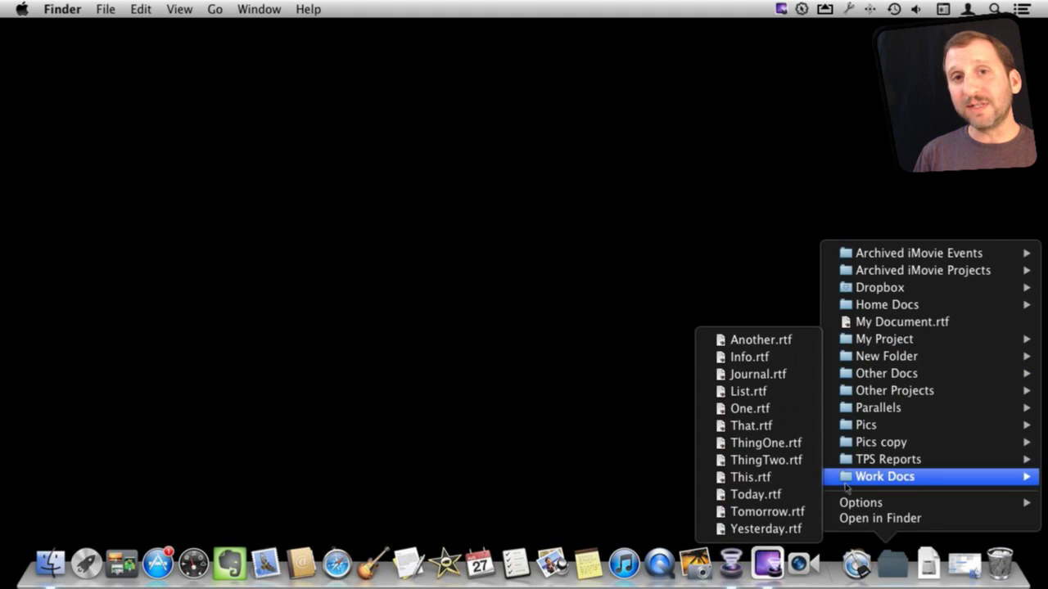
{"action": "mouse_move", "coordinate": [865, 315]}
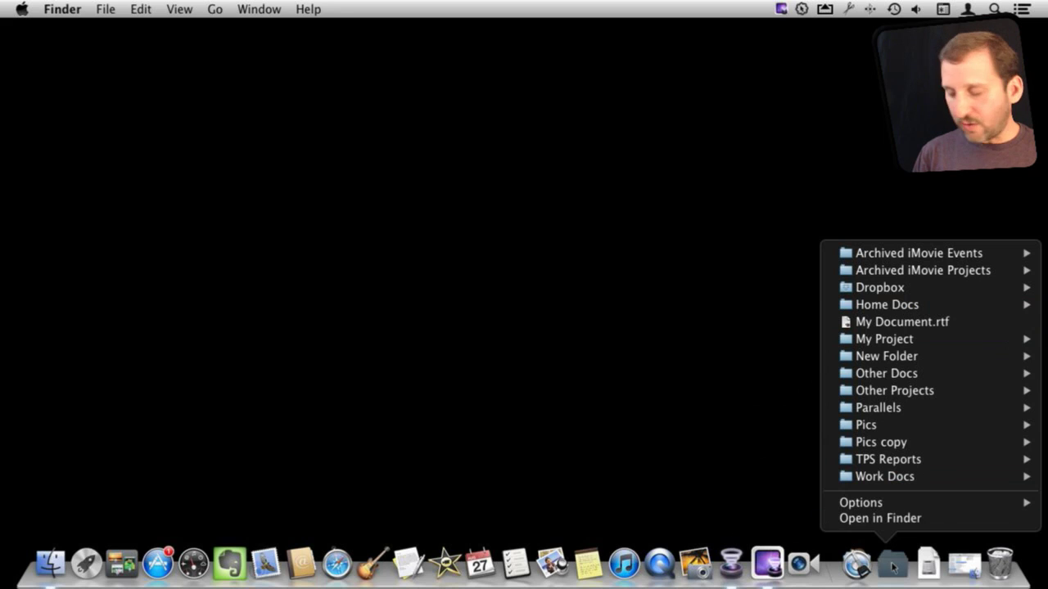
{"action": "left_click", "coordinate": [893, 566]}
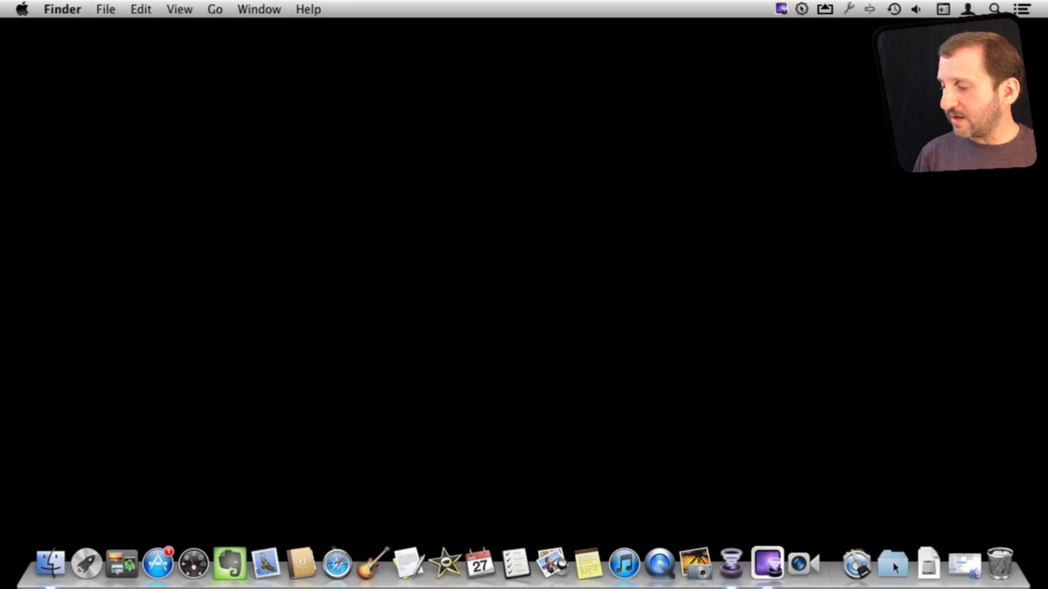
{"action": "right_click", "coordinate": [893, 566]}
Set the Documents stack to Fan view and show its 8 overflow items in Finder
{"action": "left_click", "coordinate": [905, 421]}
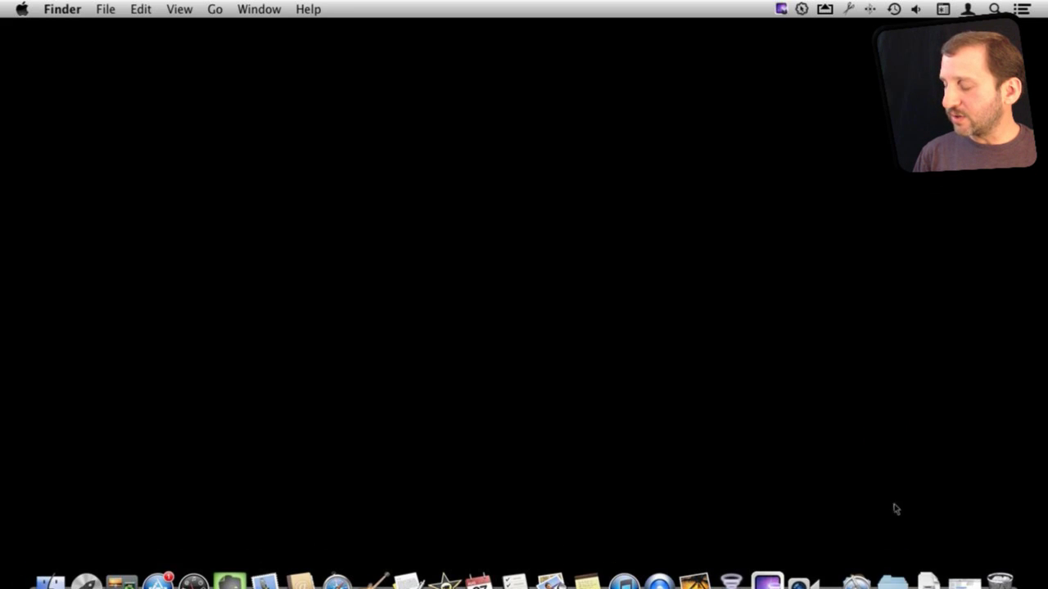
{"action": "left_click", "coordinate": [895, 567]}
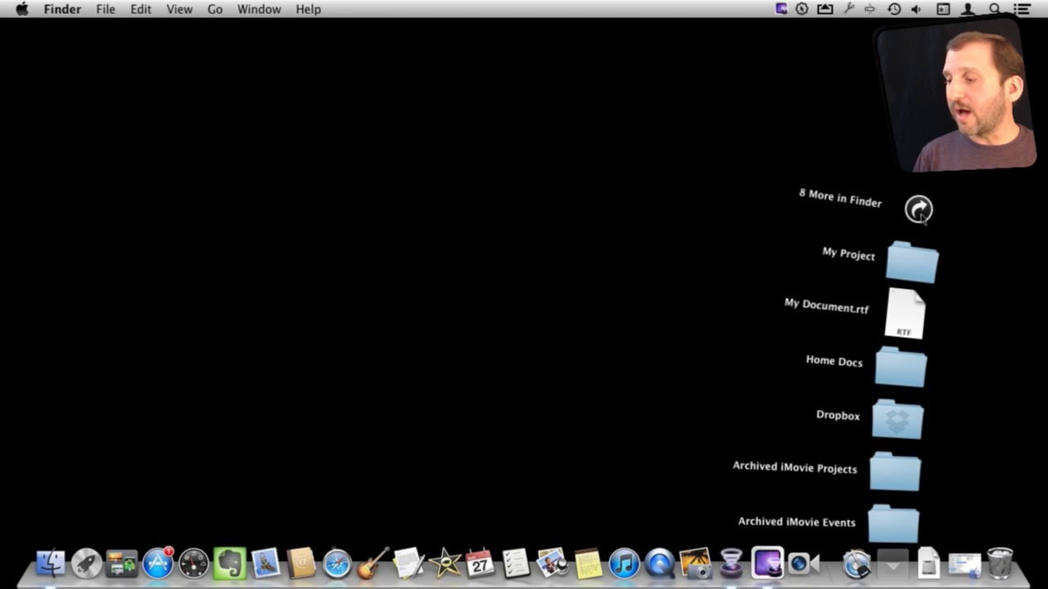
{"action": "left_click", "coordinate": [919, 210]}
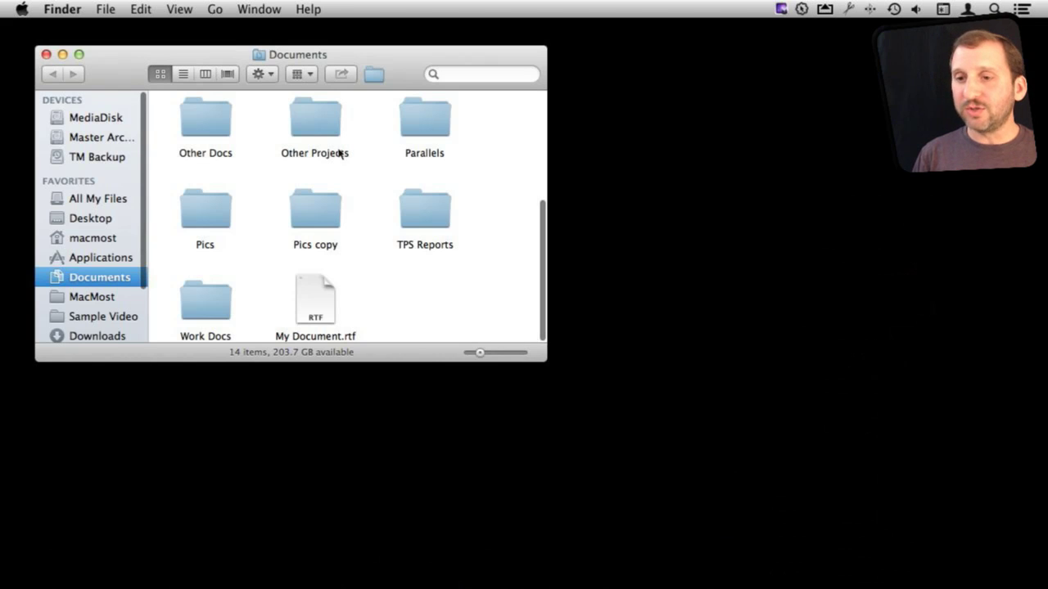
Close the Documents Finder window and open the Applications stack
{"action": "left_click", "coordinate": [46, 54]}
{"action": "mouse_move", "coordinate": [767, 565]}
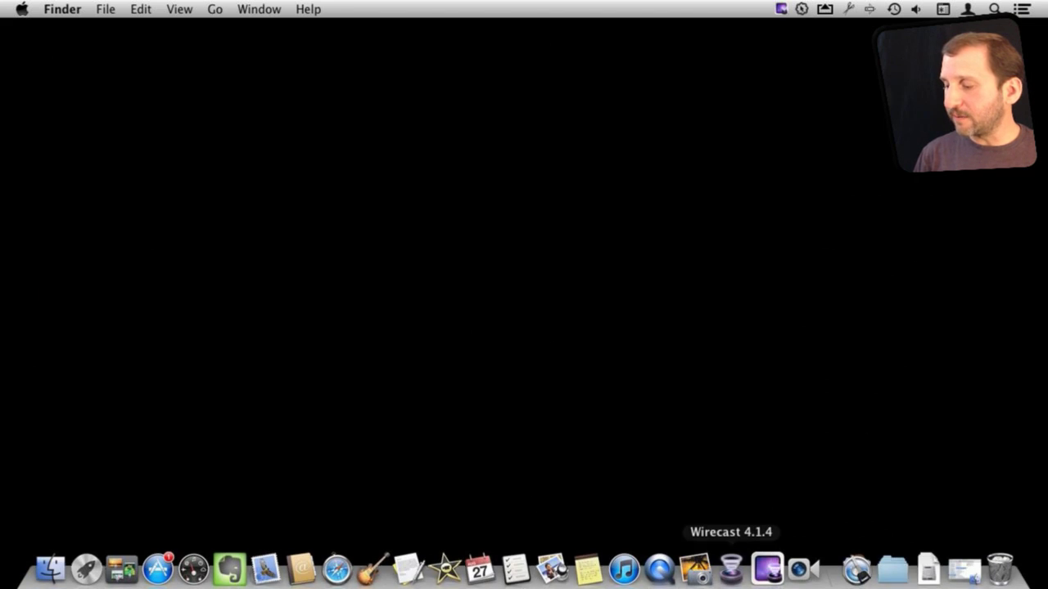
{"action": "left_click", "coordinate": [856, 565]}
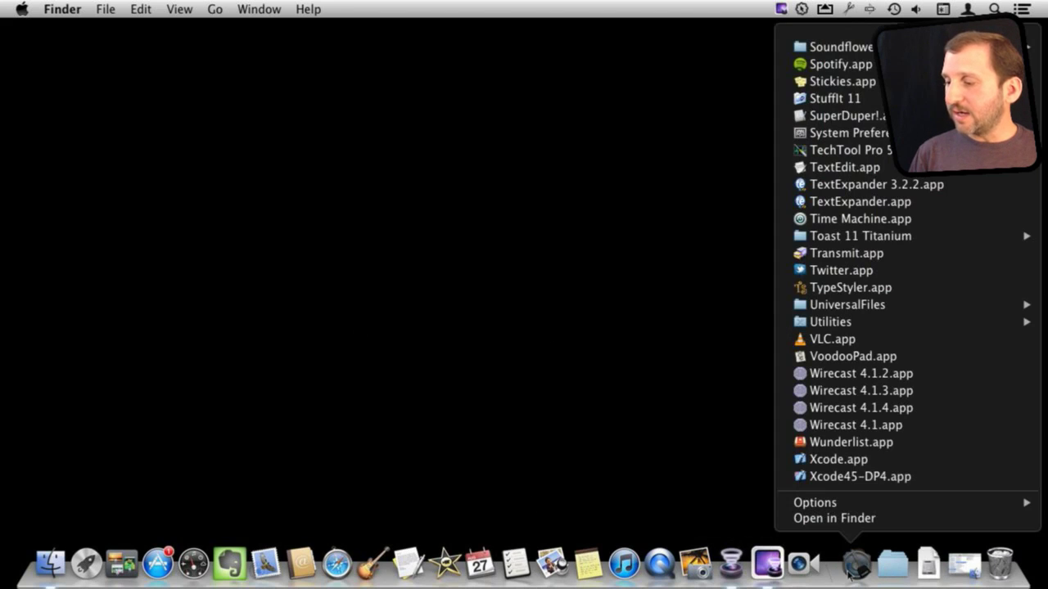
Close the Applications stack and set the Downloads stack to Display as Folder
{"action": "left_click", "coordinate": [758, 495]}
{"action": "mouse_move", "coordinate": [891, 584]}
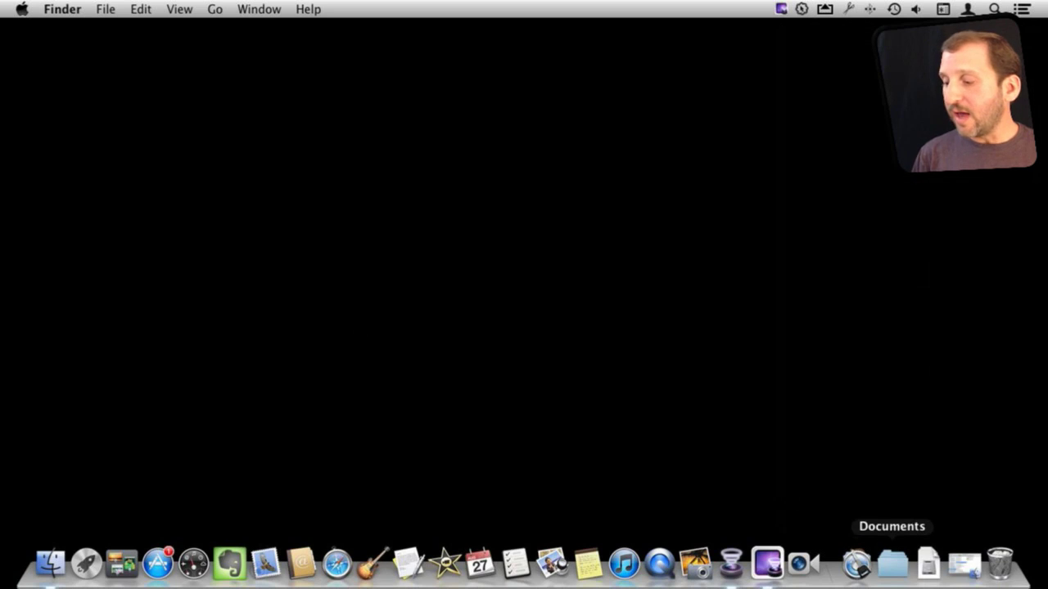
{"action": "right_click", "coordinate": [930, 571]}
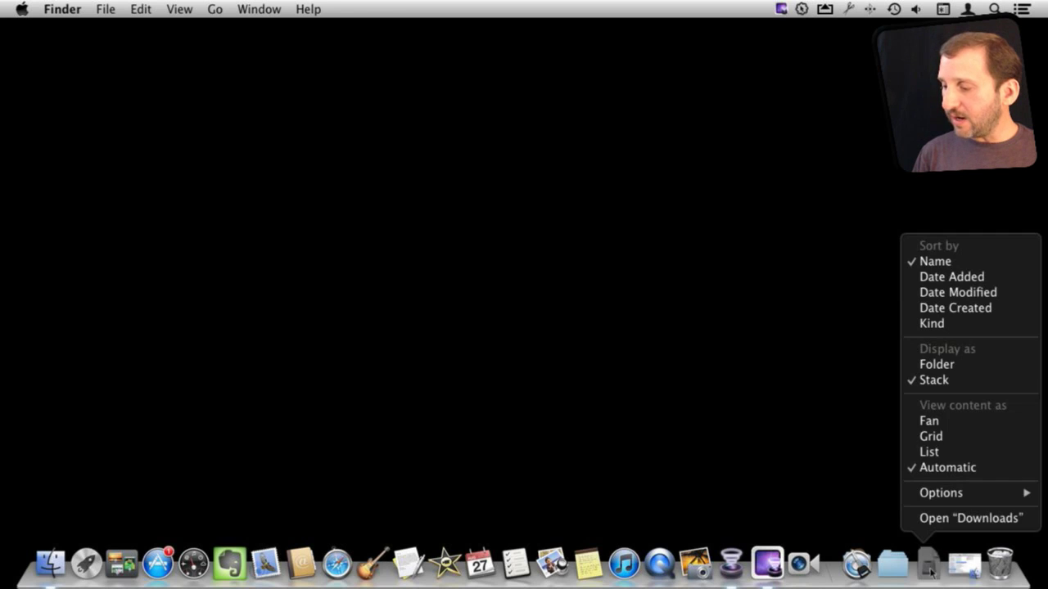
{"action": "left_click", "coordinate": [937, 366]}
Open the Downloads folder in Finder from the Dock item's menu
{"action": "mouse_move", "coordinate": [939, 575]}
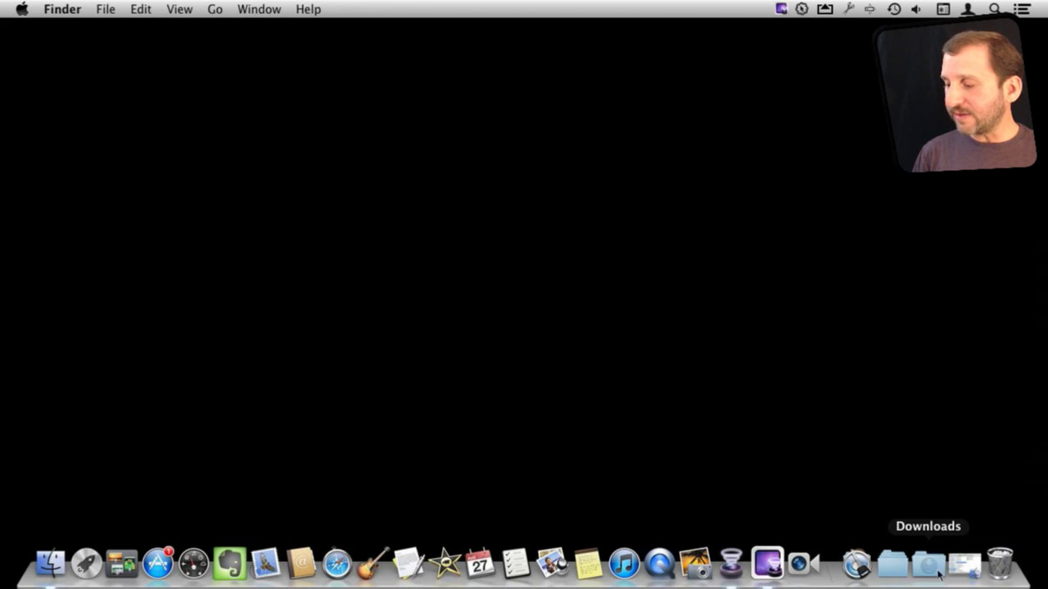
{"action": "right_click", "coordinate": [932, 570]}
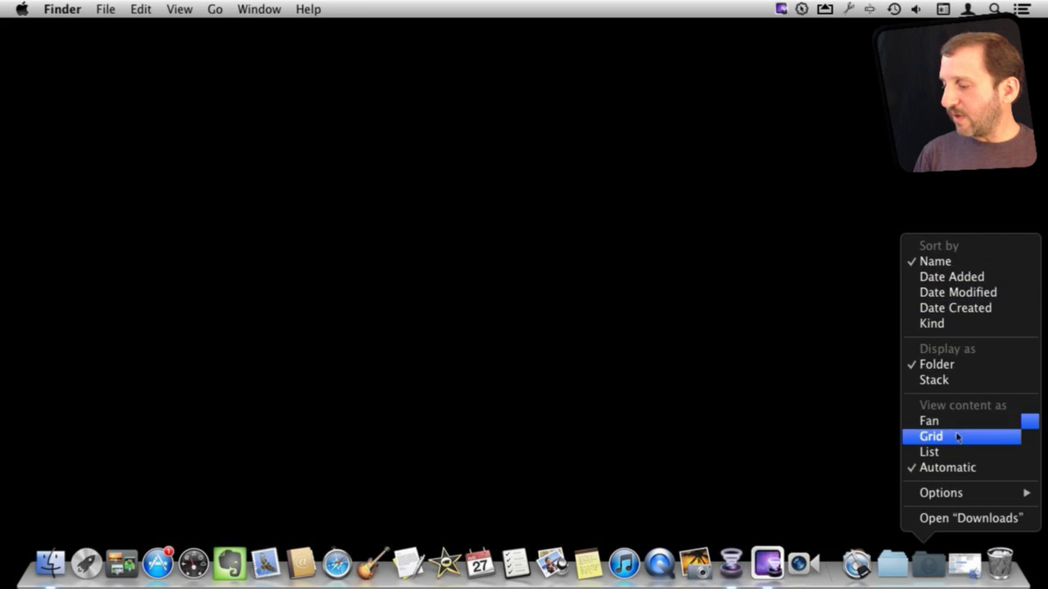
{"action": "mouse_move", "coordinate": [954, 497]}
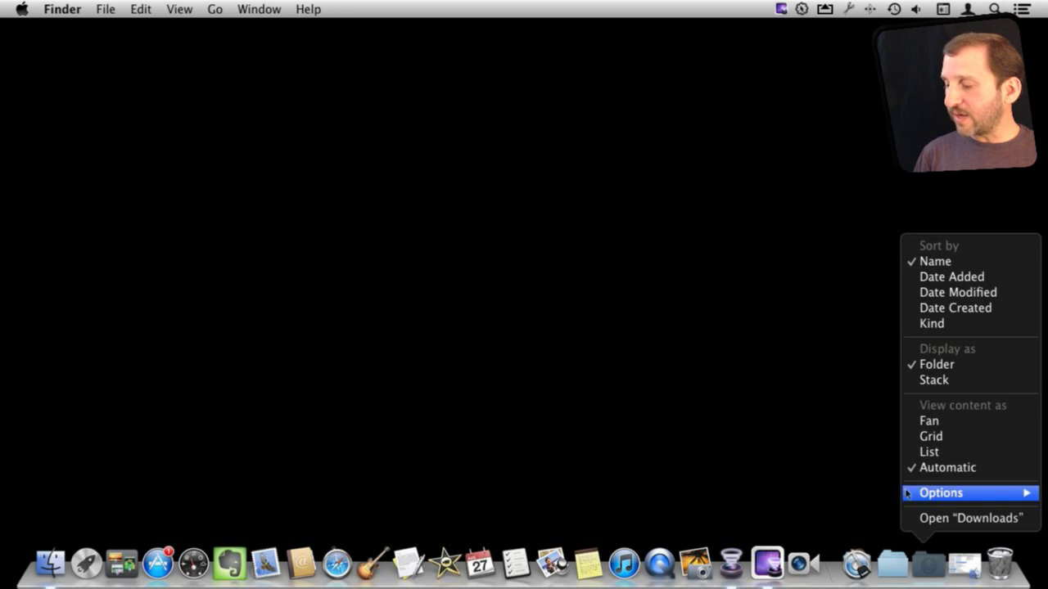
{"action": "left_click", "coordinate": [937, 519]}
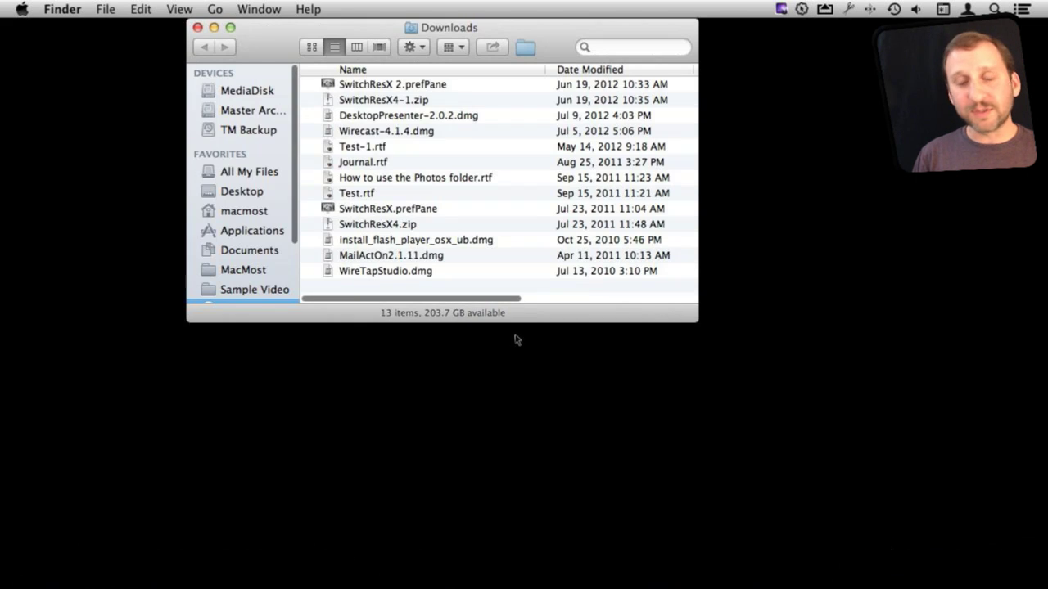
Close the Downloads window with Cmd-W and open the Documents stack in the Dock
{"action": "key", "text": "super+w"}
{"action": "mouse_move", "coordinate": [660, 564]}
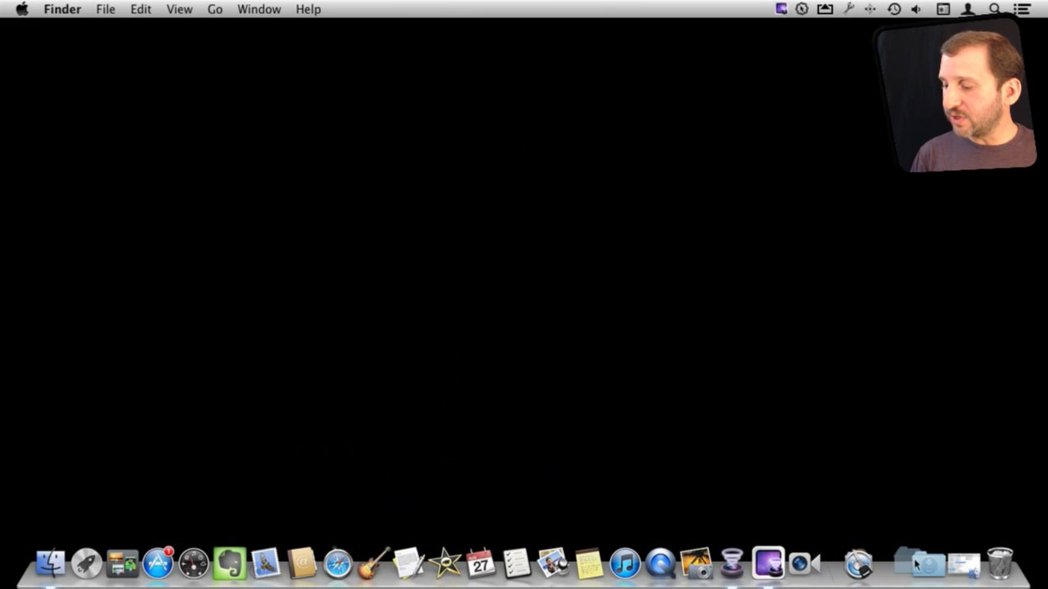
{"action": "left_click", "coordinate": [889, 565]}
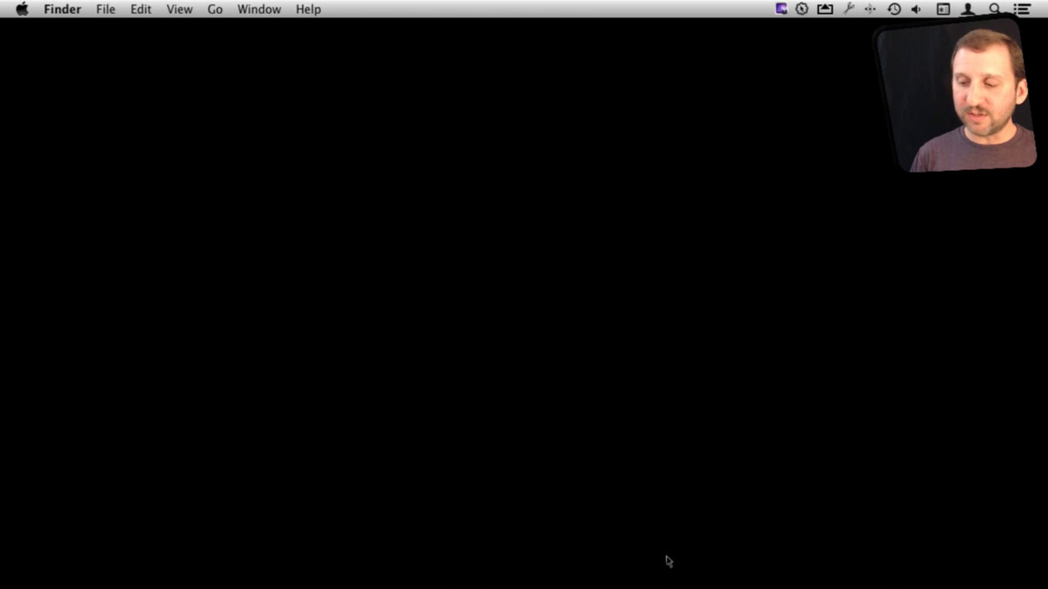
{"action": "mouse_move", "coordinate": [85, 583]}
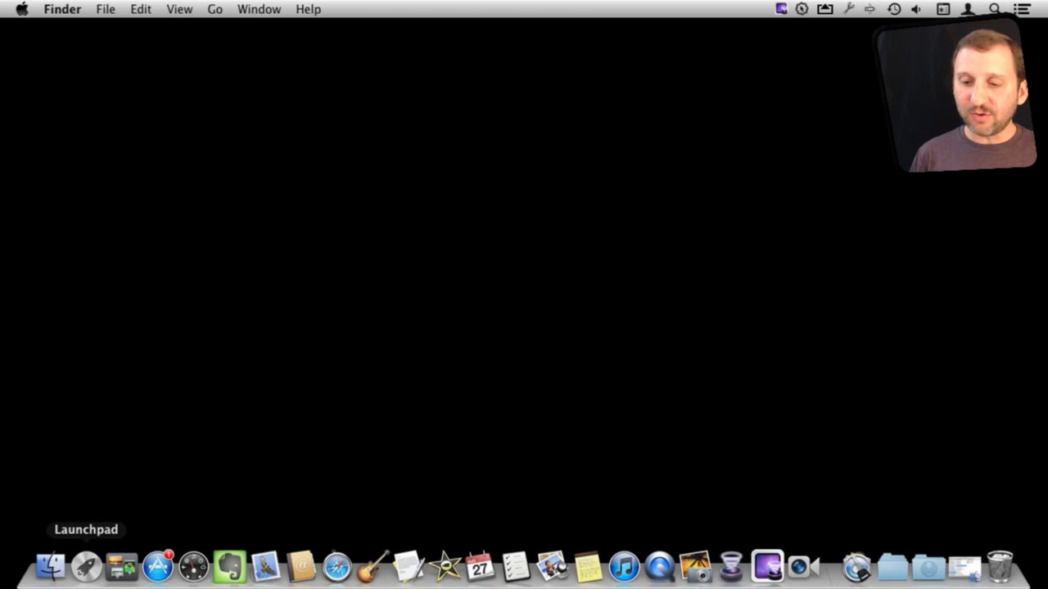
Bring up a Finder window from the Dock and minimize it again
{"action": "left_click", "coordinate": [50, 565]}
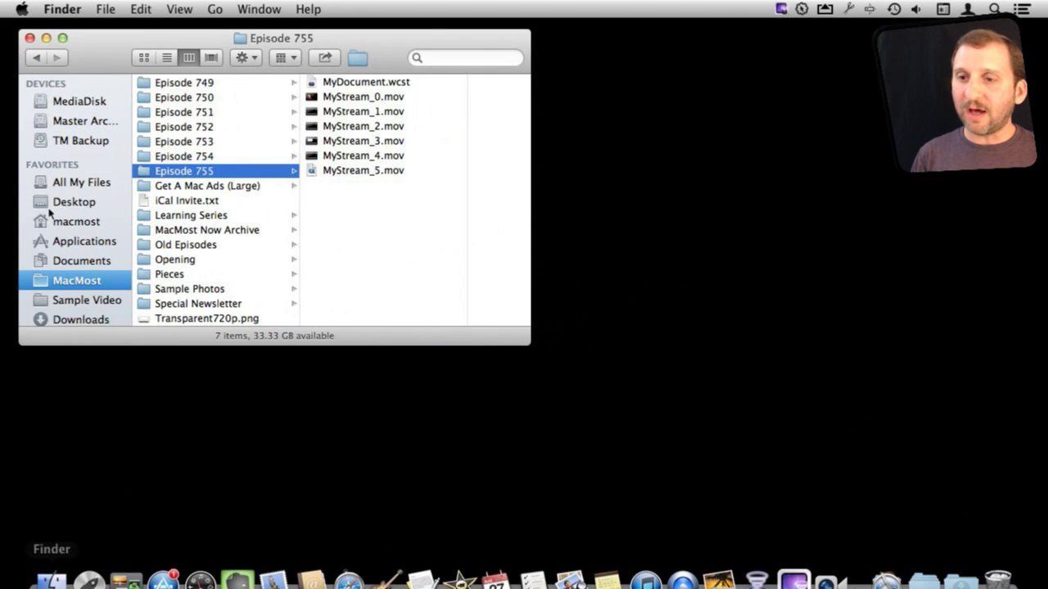
{"action": "left_click", "coordinate": [46, 39]}
{"action": "mouse_move", "coordinate": [86, 582]}
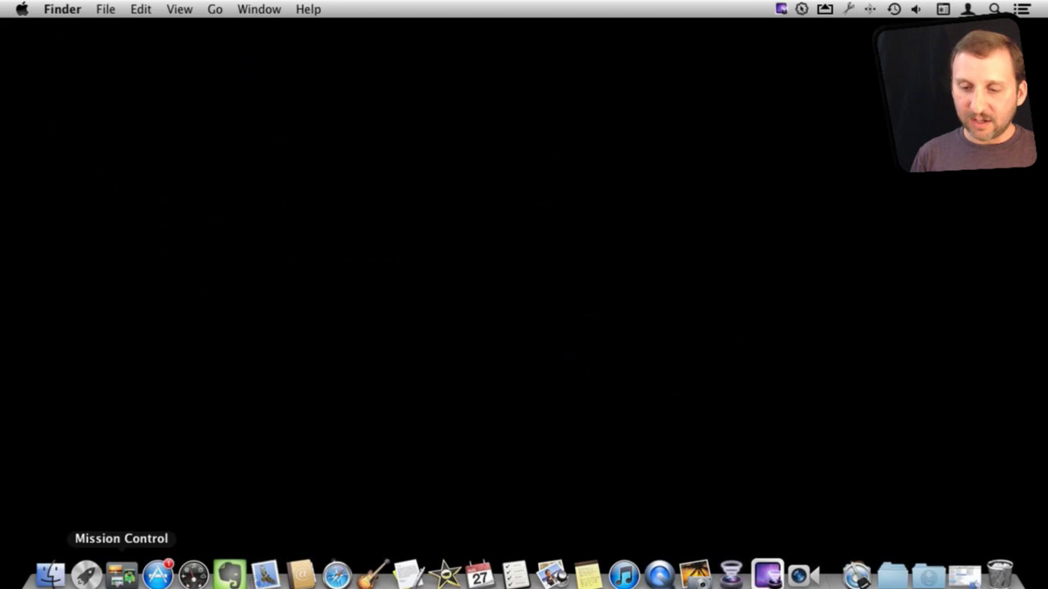
Restore the minimized Episode 755 window from the Dock, then minimize it back into the Dock
{"action": "right_click", "coordinate": [38, 572]}
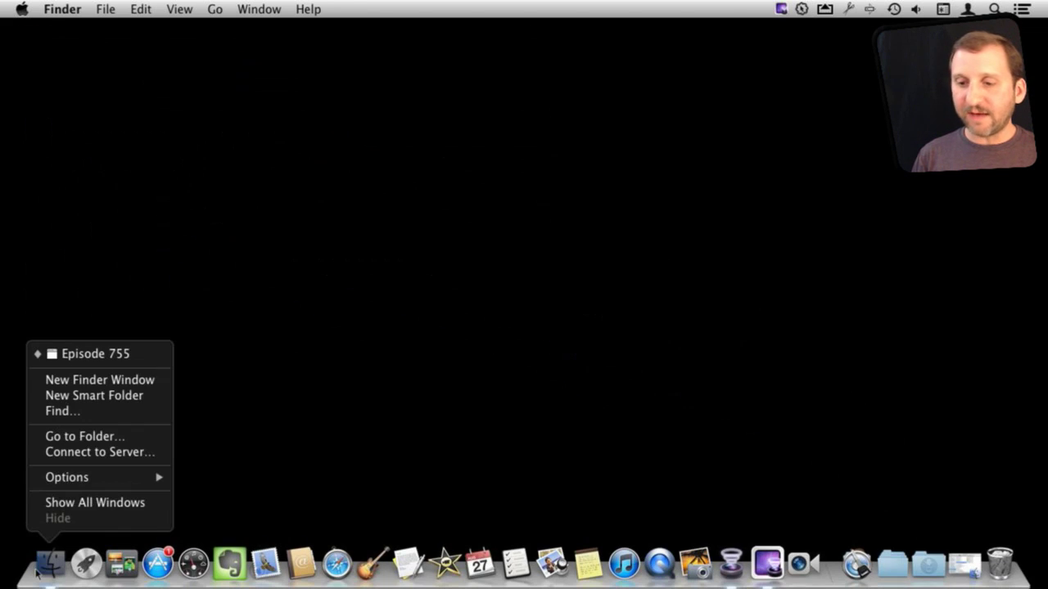
{"action": "left_click", "coordinate": [965, 567]}
{"action": "left_click", "coordinate": [966, 567]}
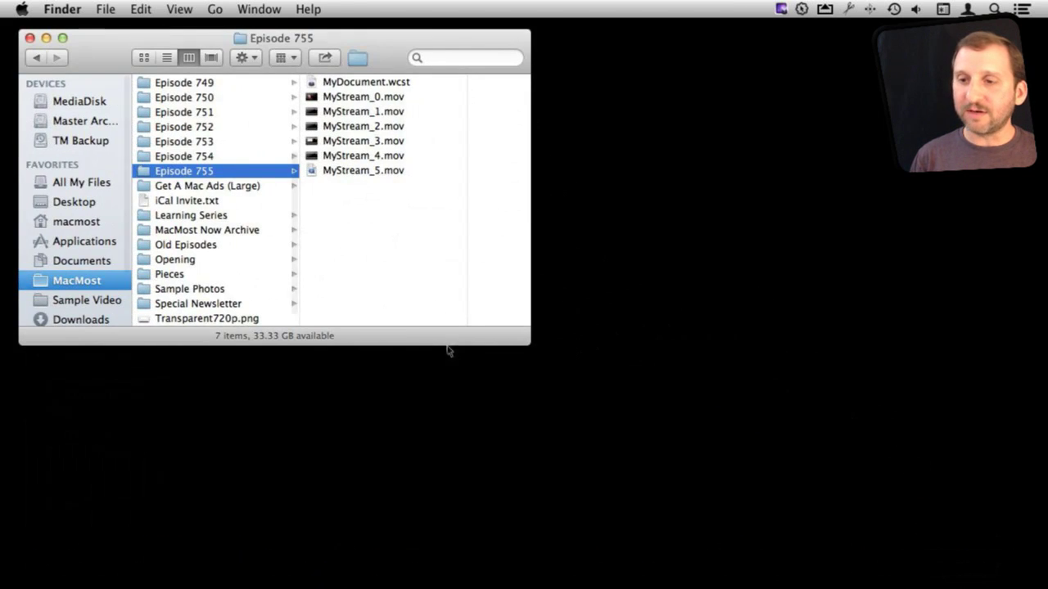
{"action": "left_click", "coordinate": [46, 38]}
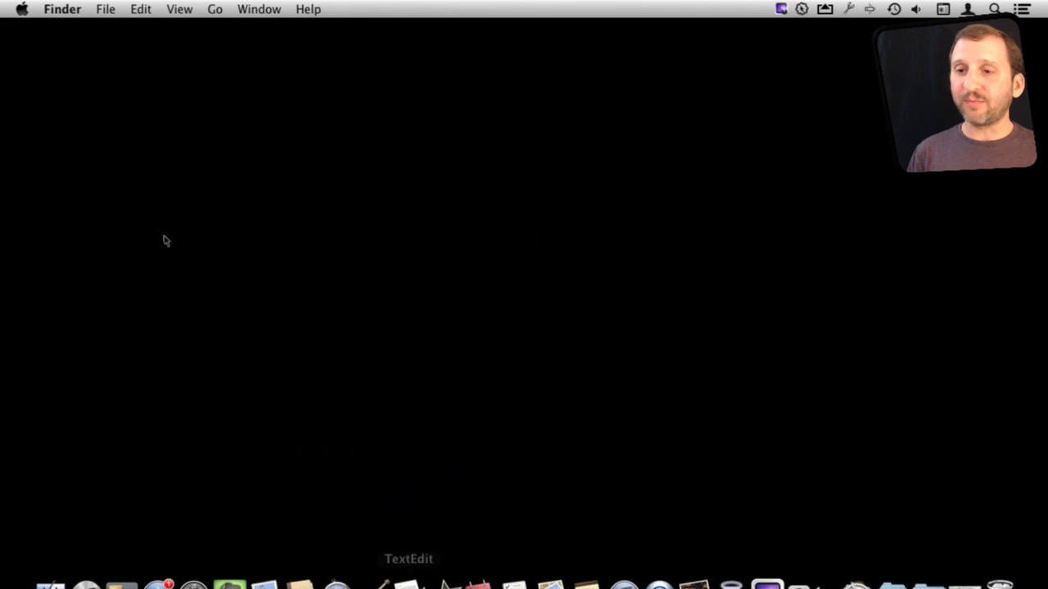
Turn Dock hiding off from the Apple menu
{"action": "left_click", "coordinate": [20, 9]}
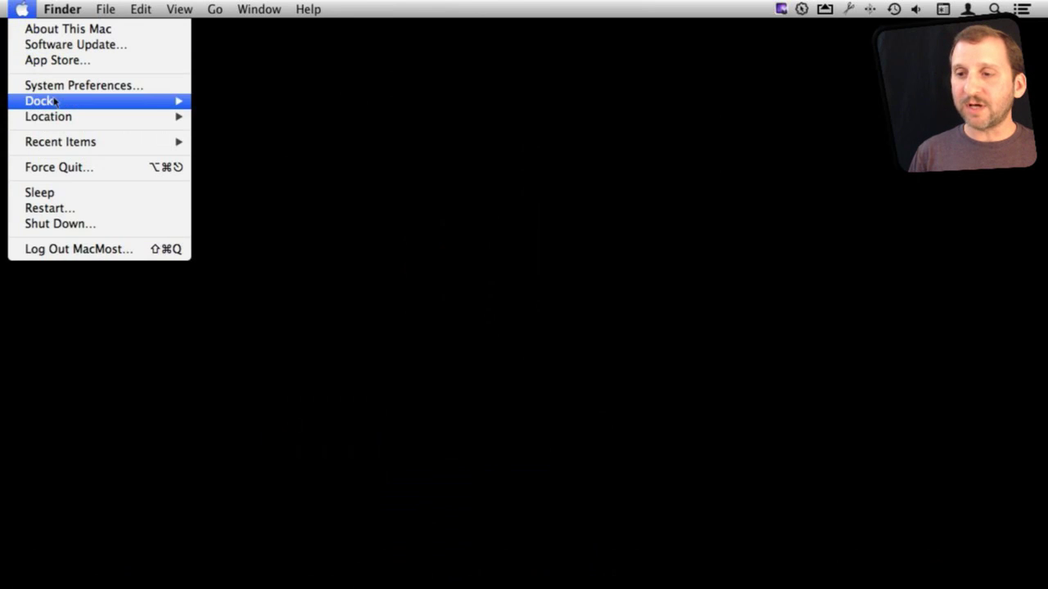
{"action": "mouse_move", "coordinate": [175, 103]}
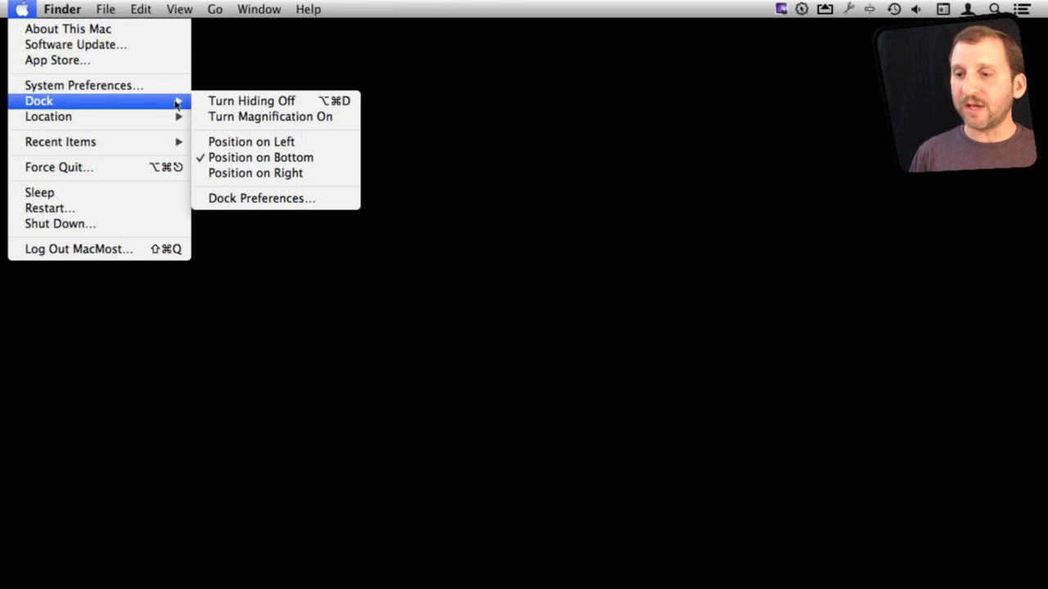
{"action": "left_click", "coordinate": [247, 102]}
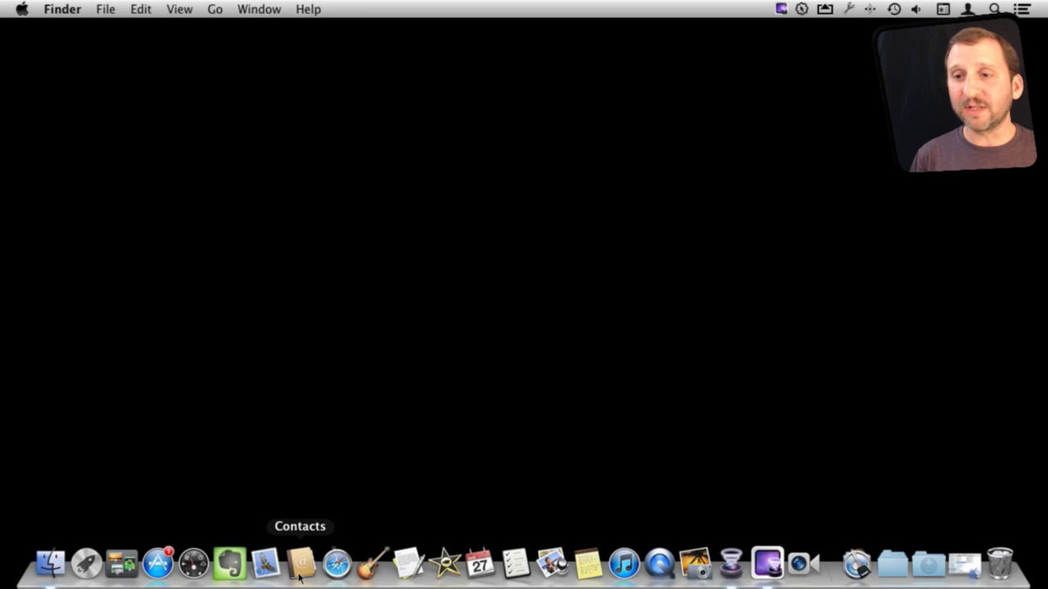
Move the Dock to the left edge, then back to the bottom
{"action": "left_click", "coordinate": [22, 9]}
{"action": "mouse_move", "coordinate": [56, 100]}
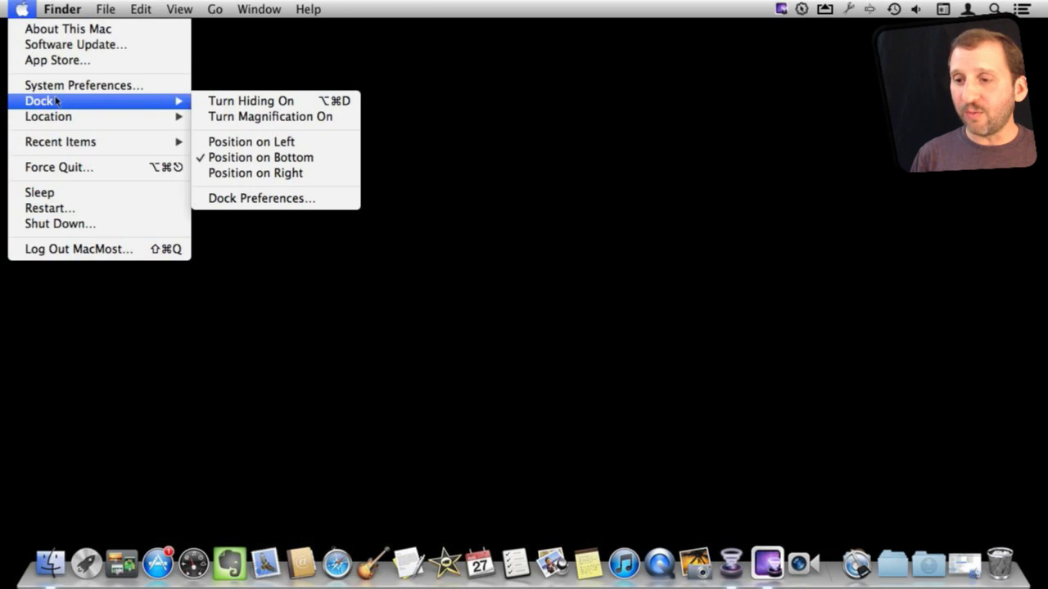
{"action": "left_click", "coordinate": [247, 144]}
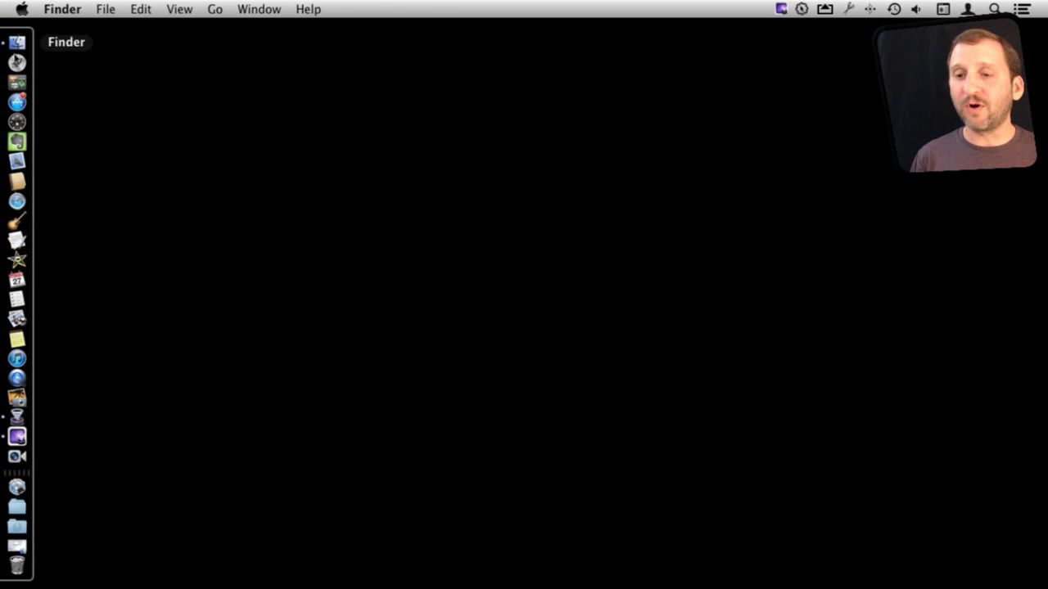
{"action": "left_click", "coordinate": [23, 9]}
{"action": "mouse_move", "coordinate": [57, 103]}
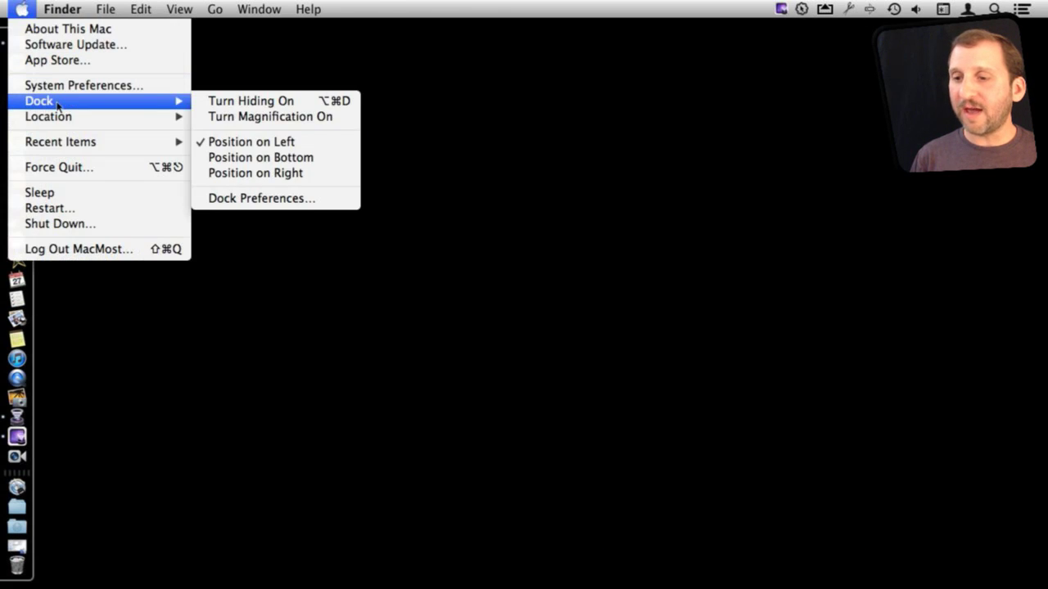
{"action": "left_click", "coordinate": [239, 159]}
Open Dock Preferences from the Apple menu
{"action": "left_click", "coordinate": [23, 9]}
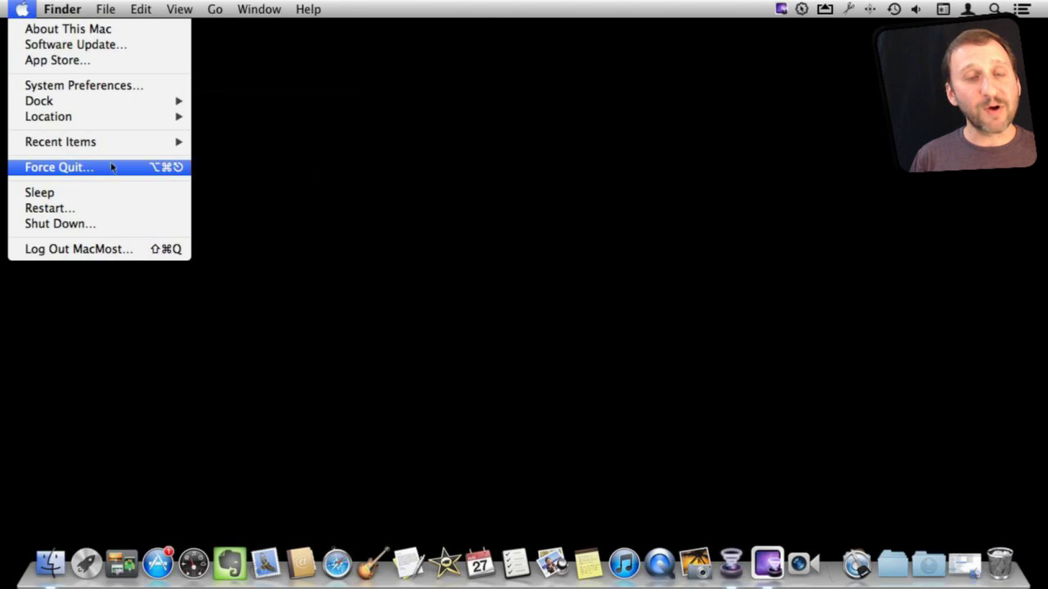
{"action": "mouse_move", "coordinate": [115, 102]}
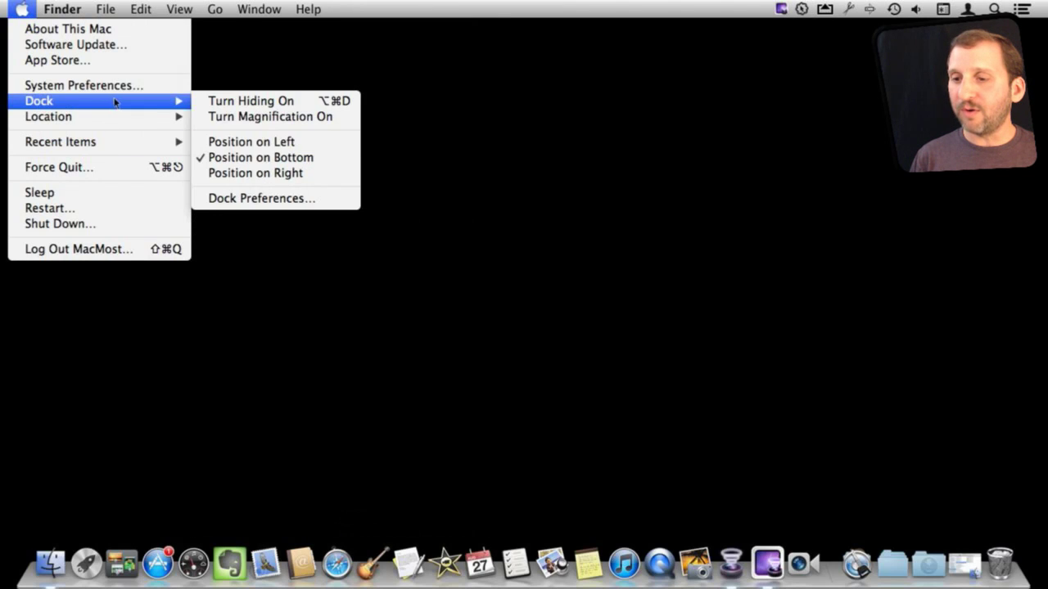
{"action": "left_click", "coordinate": [240, 199]}
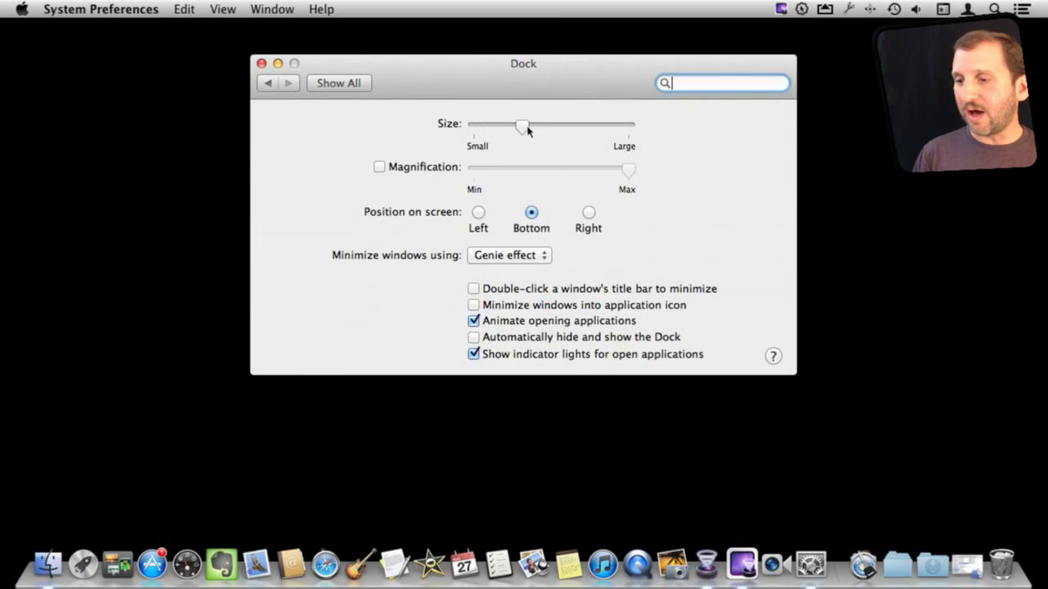
Toggle Magnification on and off, keep the Genie minimize effect, and quit System Preferences
{"action": "left_click", "coordinate": [380, 168]}
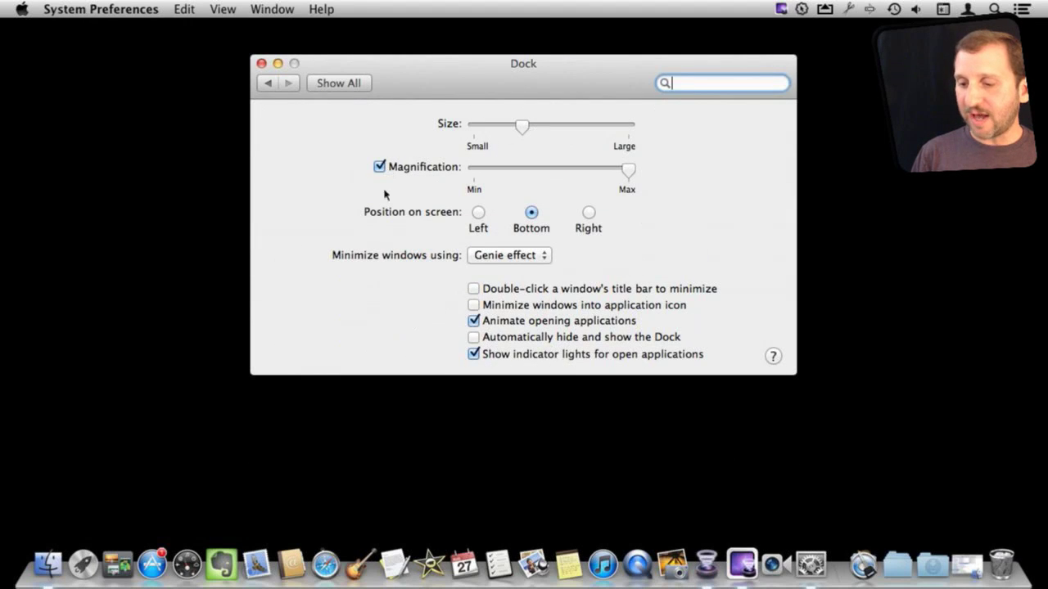
{"action": "left_click", "coordinate": [386, 166]}
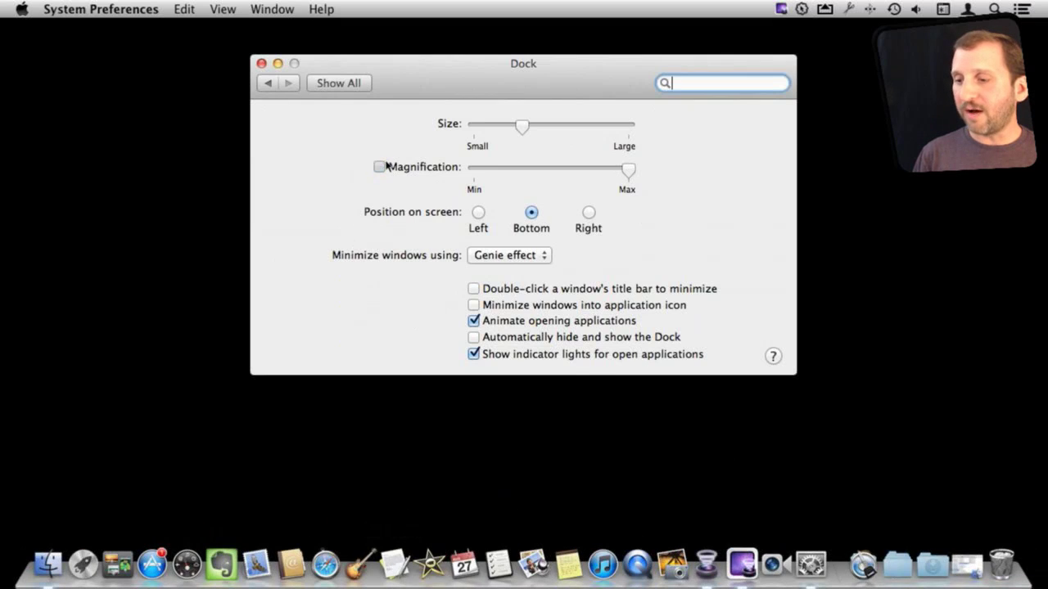
{"action": "left_click", "coordinate": [508, 255]}
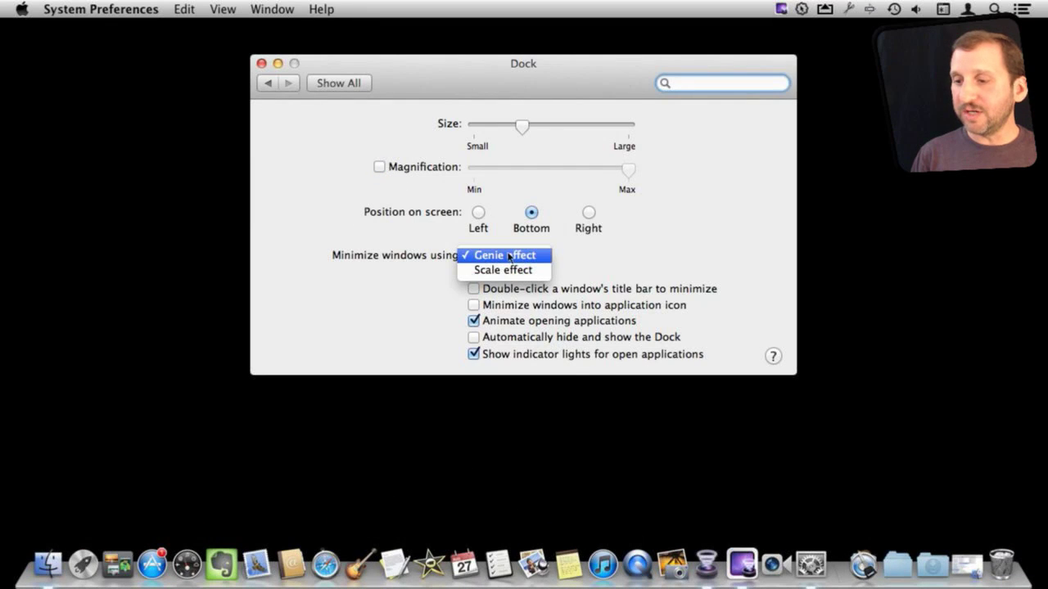
{"action": "left_click", "coordinate": [397, 264]}
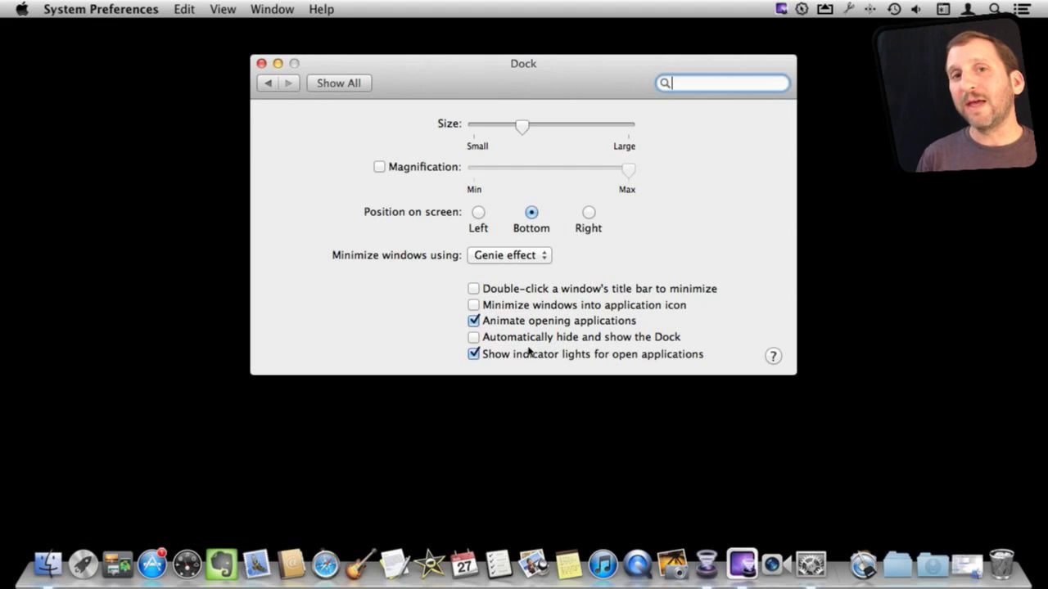
{"action": "key", "text": "super+q"}
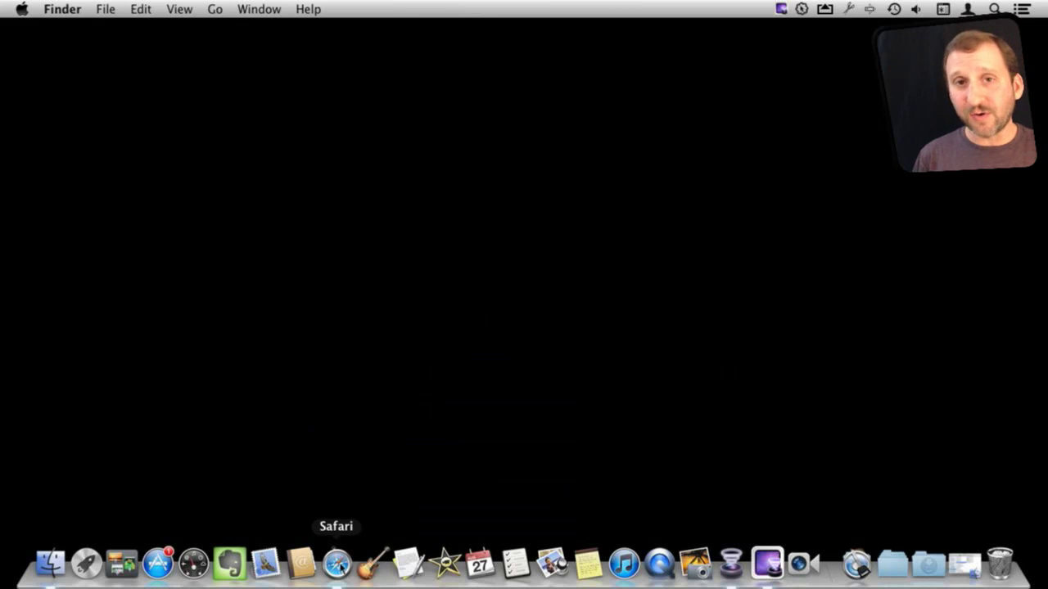
Open Safari, minimize its Apple window to the Dock, restore it, then hide Safari
{"action": "left_click", "coordinate": [337, 565]}
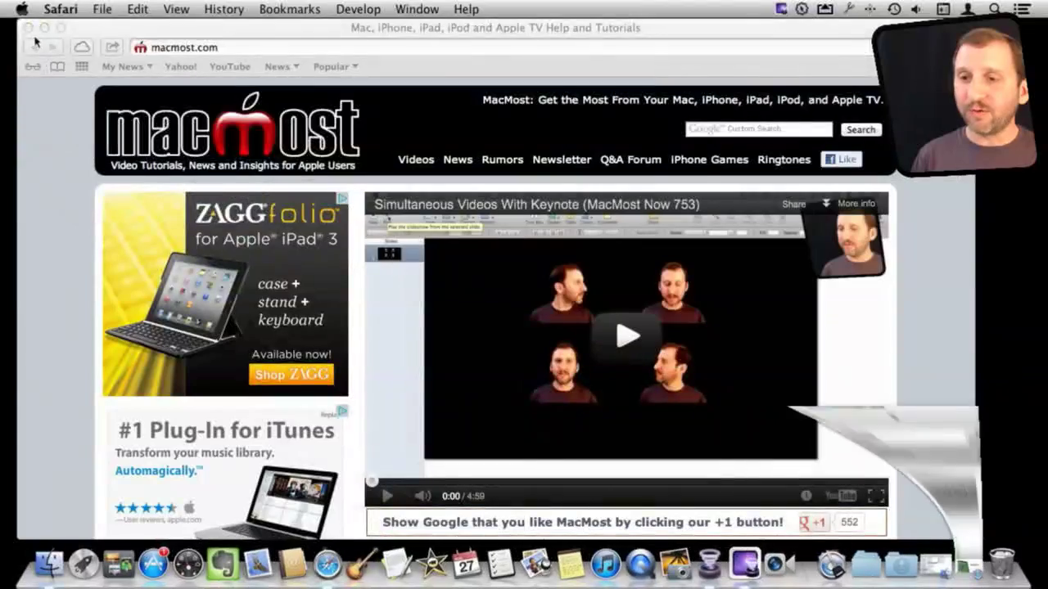
{"action": "left_click", "coordinate": [44, 28]}
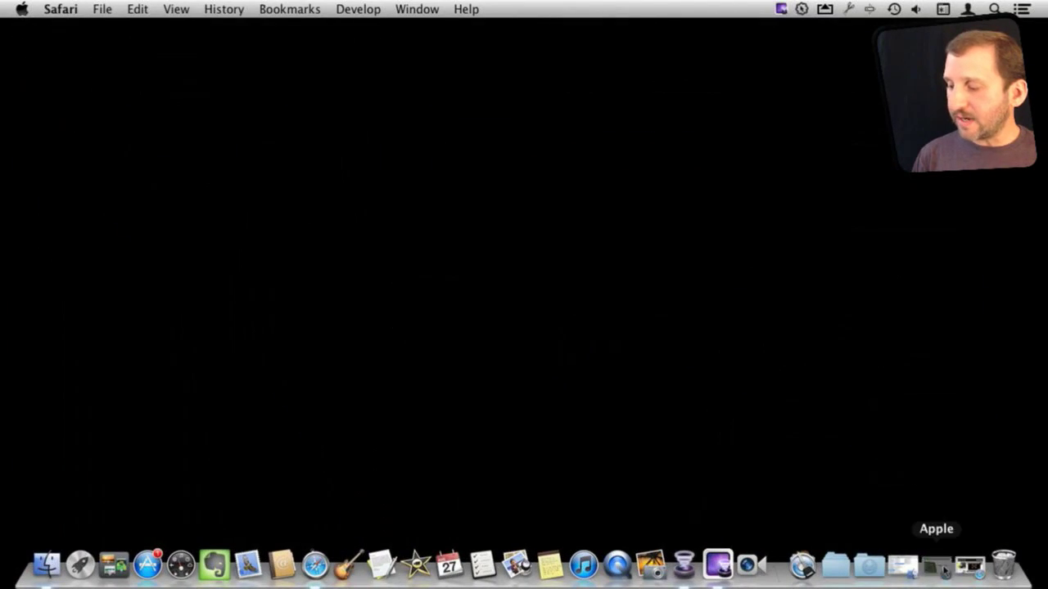
{"action": "left_click", "coordinate": [940, 565]}
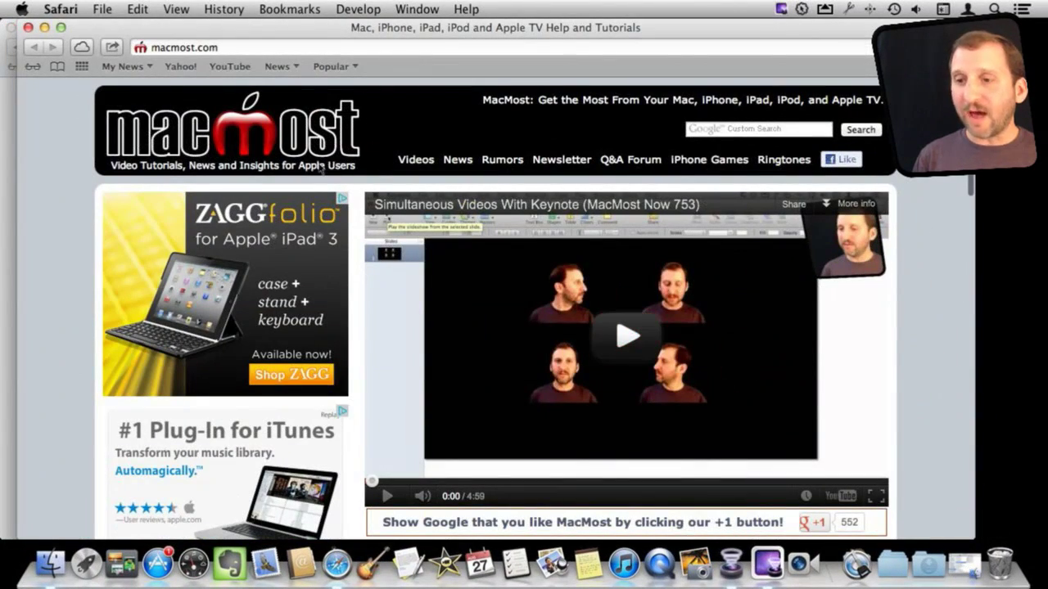
{"action": "left_click", "coordinate": [71, 10]}
{"action": "left_click", "coordinate": [105, 162]}
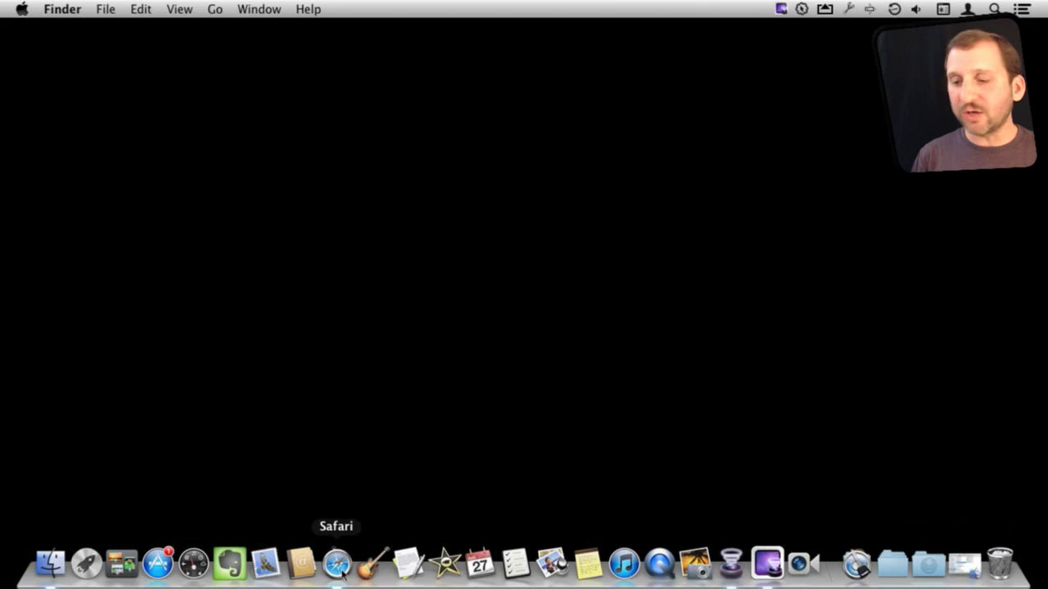
Bring the Apple window to the front from Safari's Dock menu, then reopen that menu
{"action": "right_click", "coordinate": [342, 572]}
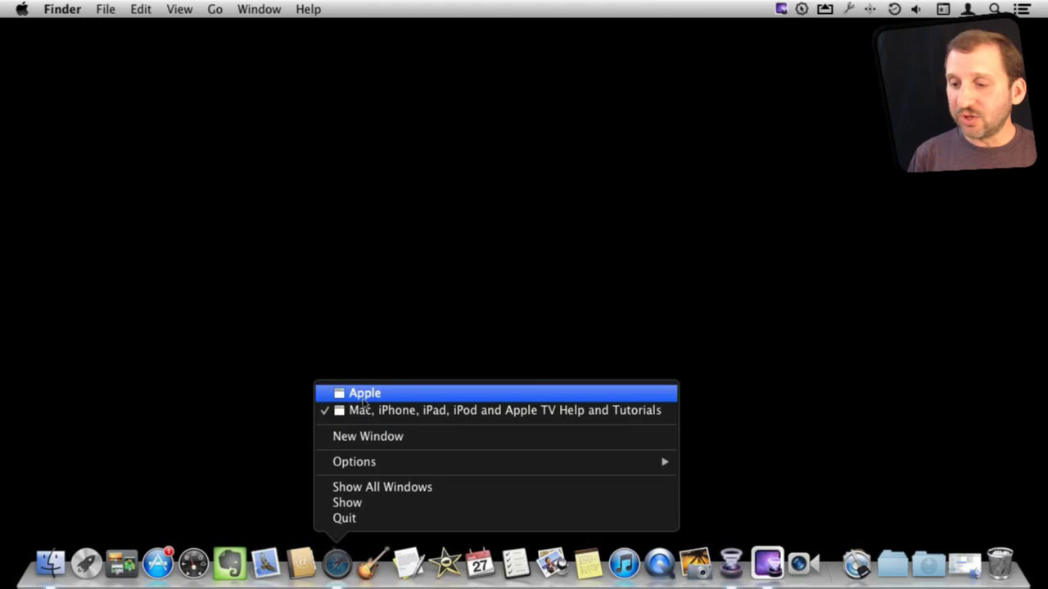
{"action": "left_click", "coordinate": [363, 393]}
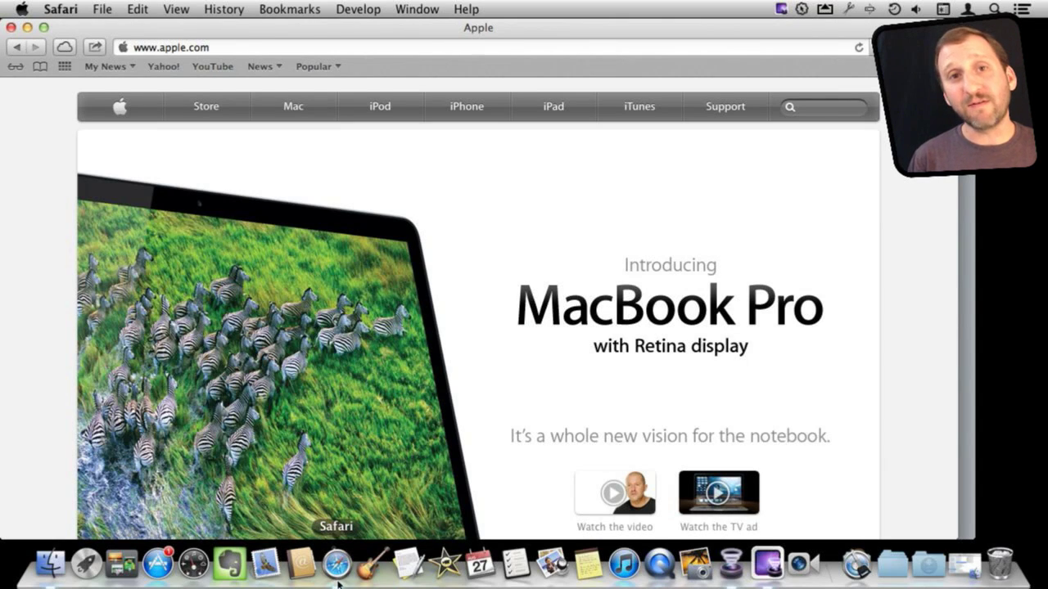
{"action": "right_click", "coordinate": [338, 581]}
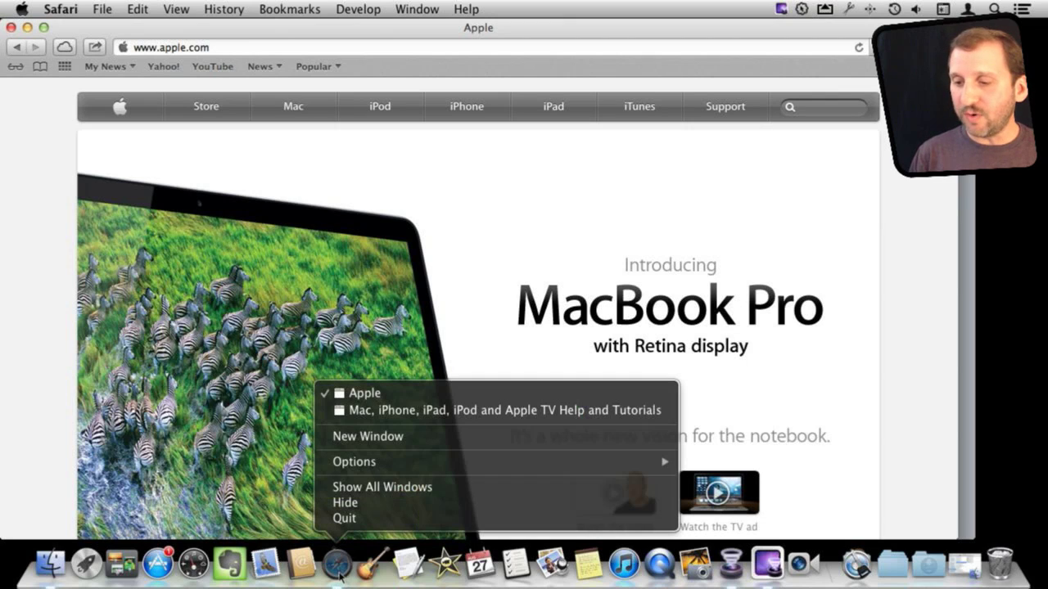